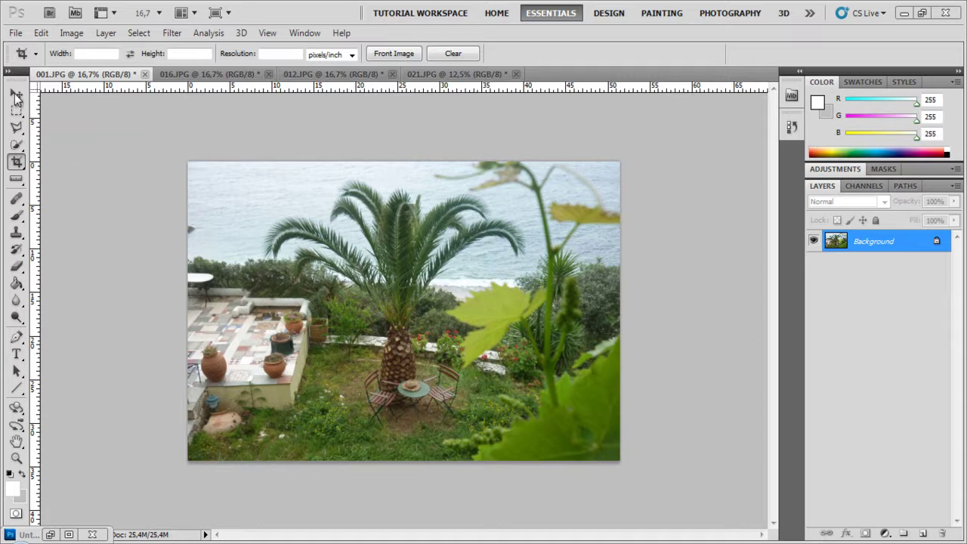
Step: Frame a crop area on 001.JPG around the palm and garden table, adjusting its edges to trim a margin on all four sides
{"action": "left_click", "coordinate": [21, 165]}
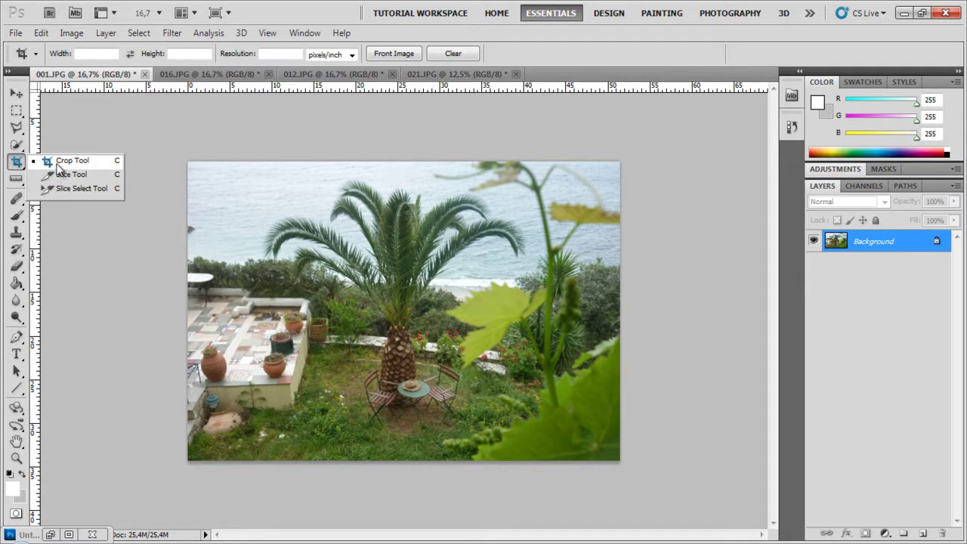
{"action": "left_click", "coordinate": [57, 166]}
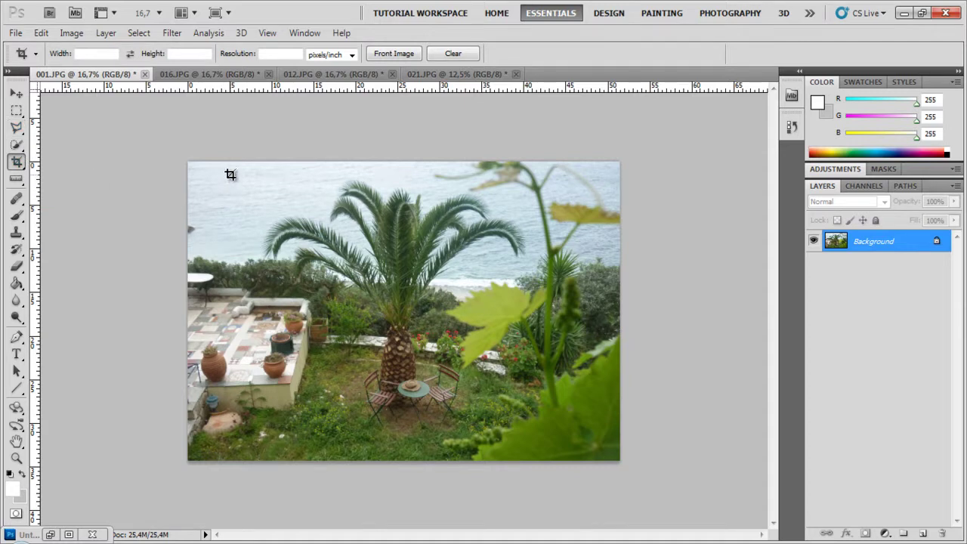
{"action": "left_click_drag", "start_coordinate": [230, 175], "coordinate": [584, 432]}
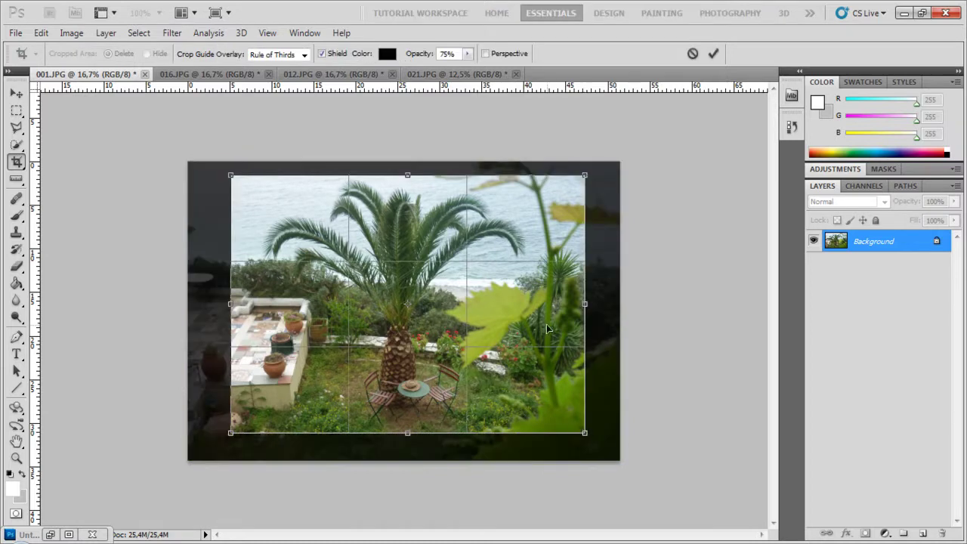
{"action": "mouse_move", "coordinate": [586, 304]}
{"action": "left_mouse_down"}
{"action": "mouse_move", "coordinate": [560, 304]}
{"action": "mouse_move", "coordinate": [572, 305]}
{"action": "left_mouse_up"}
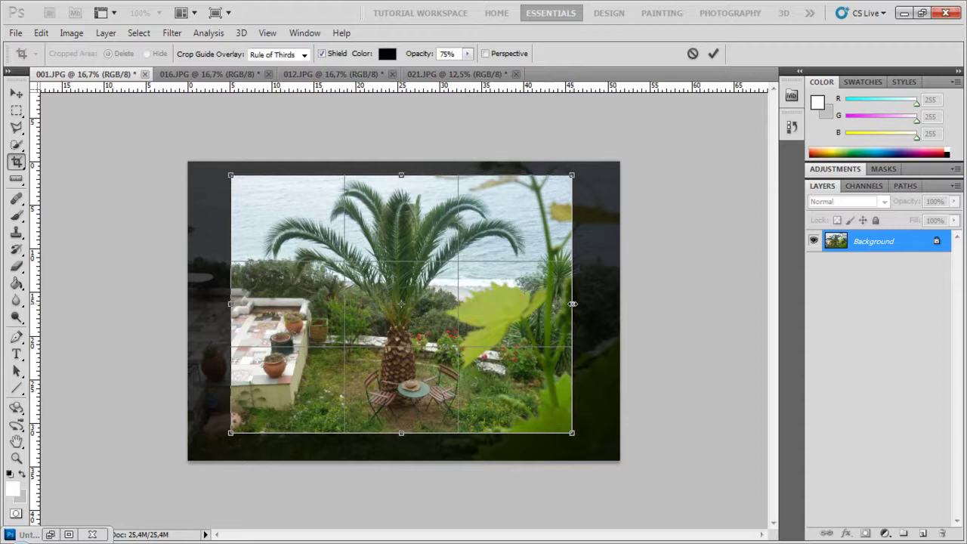
{"action": "left_click_drag", "start_coordinate": [573, 305], "coordinate": [617, 304]}
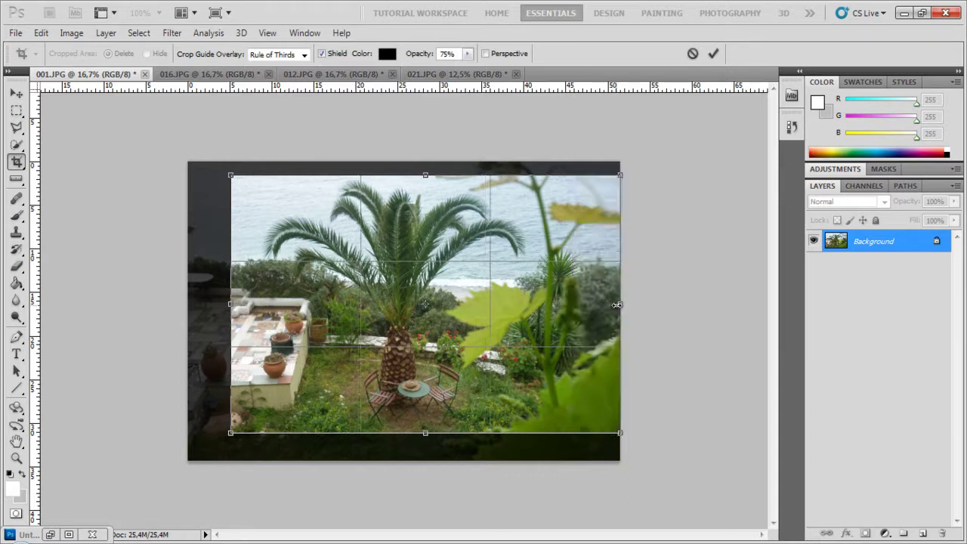
{"action": "left_click_drag", "start_coordinate": [426, 431], "coordinate": [427, 454]}
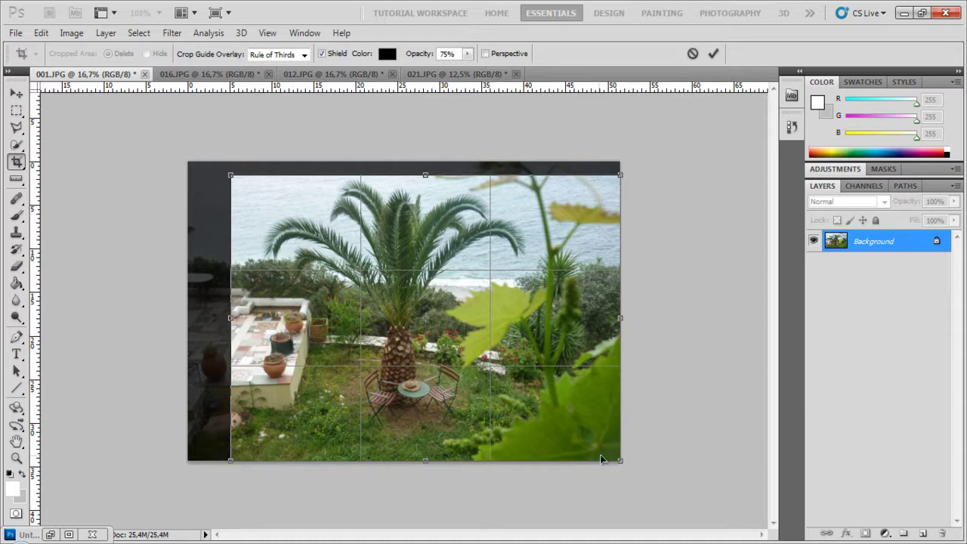
{"action": "mouse_move", "coordinate": [230, 175]}
{"action": "left_mouse_down"}
{"action": "mouse_move", "coordinate": [262, 198]}
{"action": "mouse_move", "coordinate": [299, 173]}
{"action": "mouse_move", "coordinate": [239, 172]}
{"action": "left_mouse_up"}
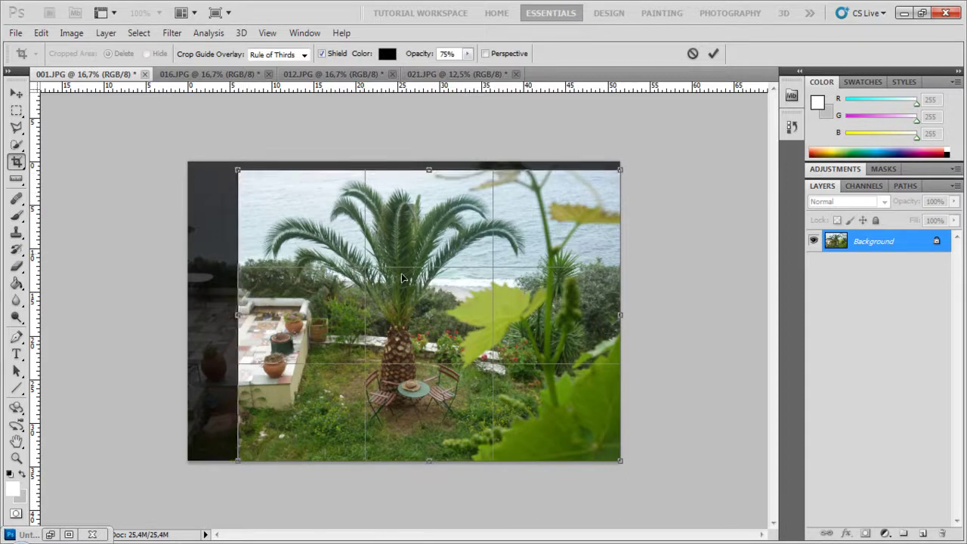
{"action": "left_click_drag", "start_coordinate": [619, 462], "coordinate": [592, 442]}
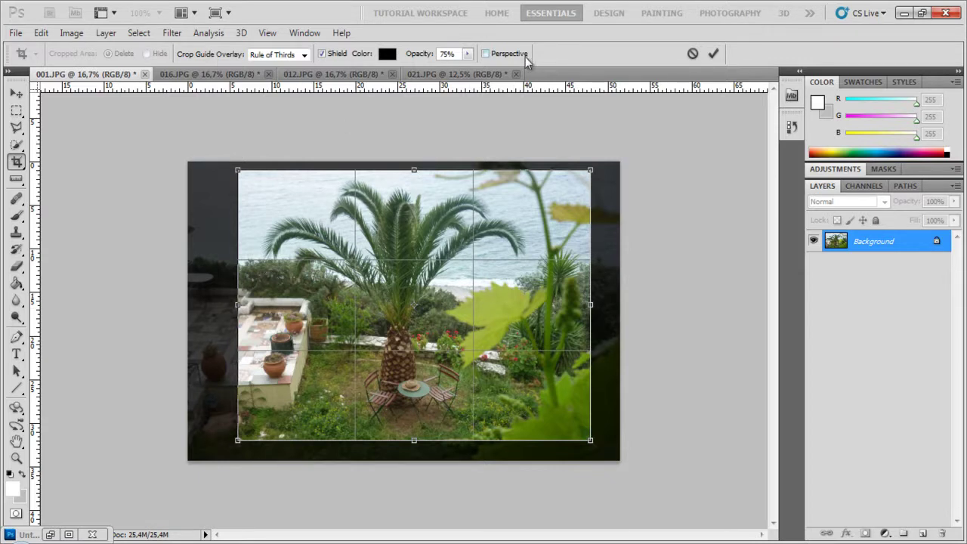
Step: Try the crop guide overlays None, Rule of Thirds and Grid, ending on Rule of Thirds
{"action": "left_click", "coordinate": [304, 55]}
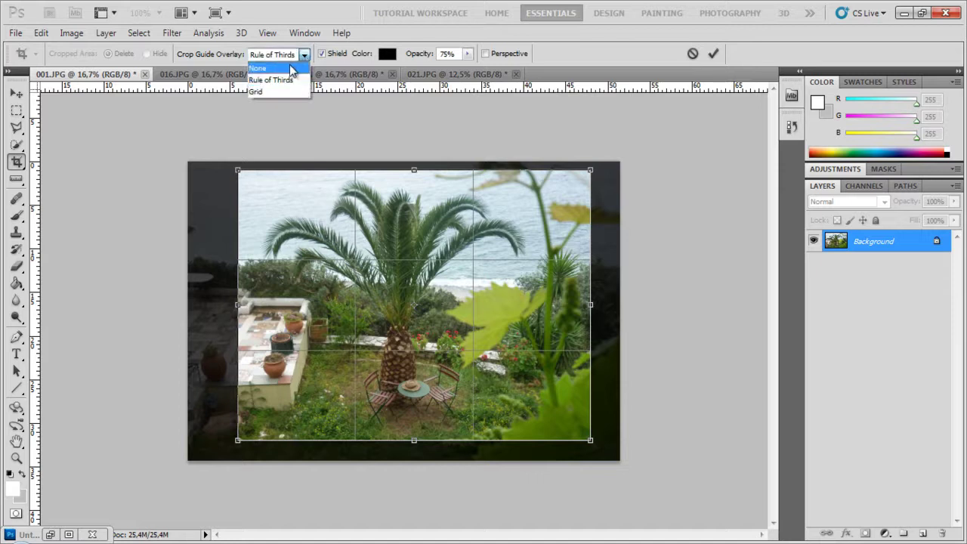
{"action": "left_click", "coordinate": [292, 69]}
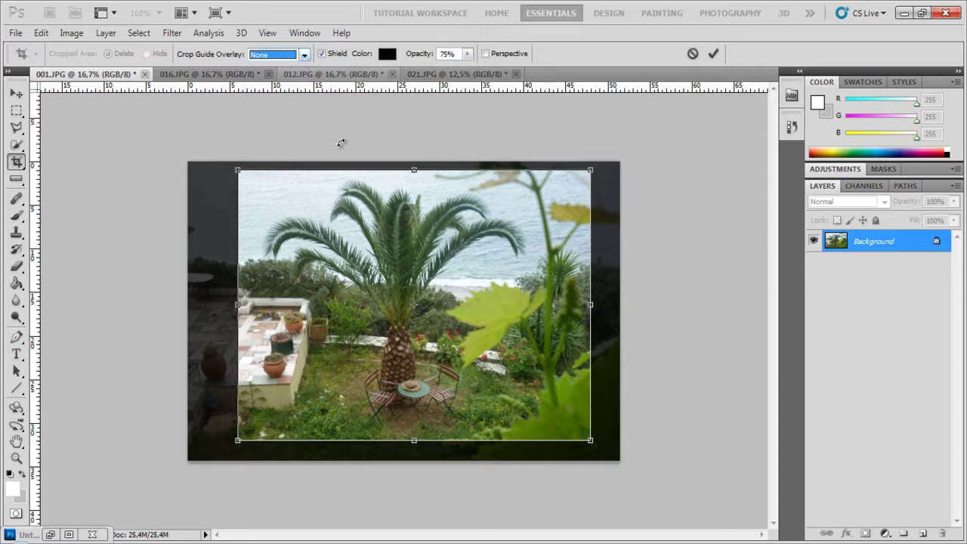
{"action": "left_click", "coordinate": [304, 55]}
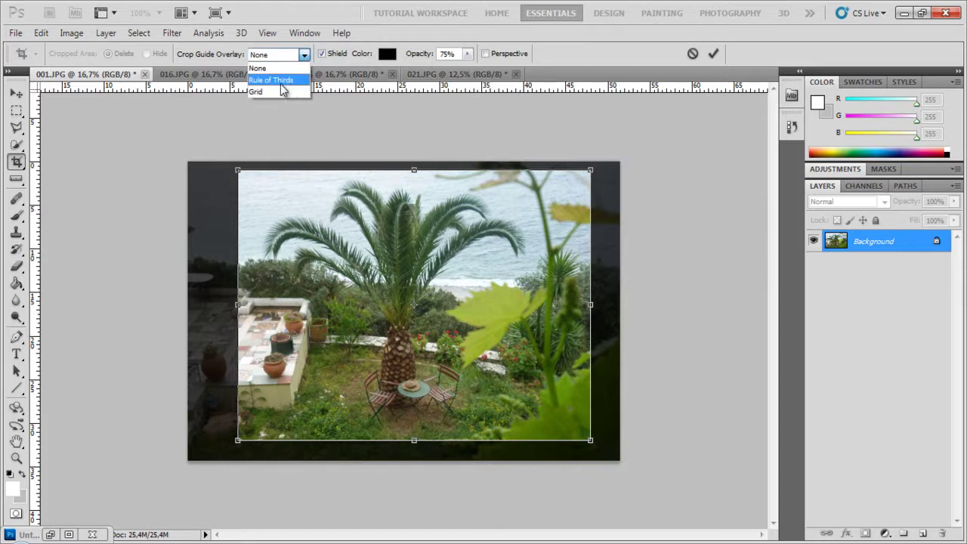
{"action": "left_click", "coordinate": [281, 82]}
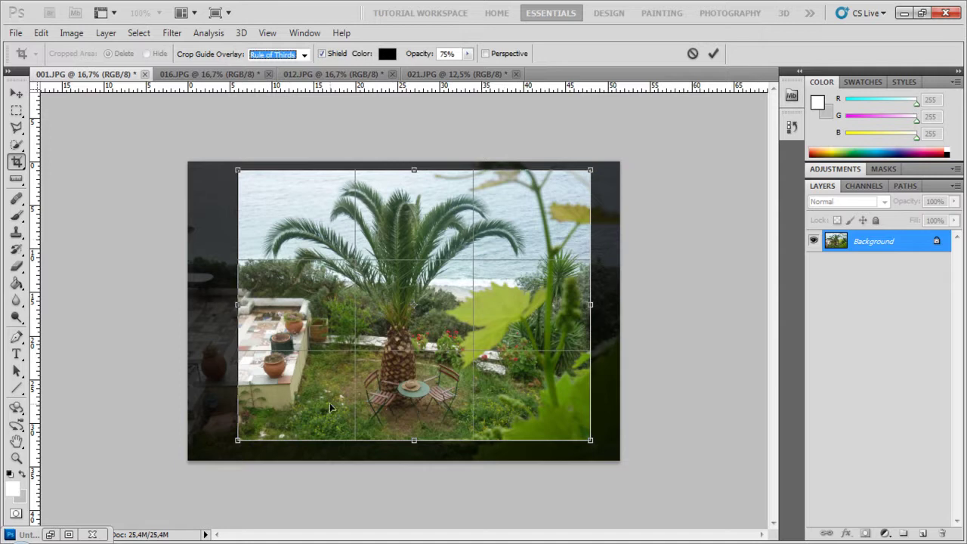
{"action": "left_click", "coordinate": [305, 55]}
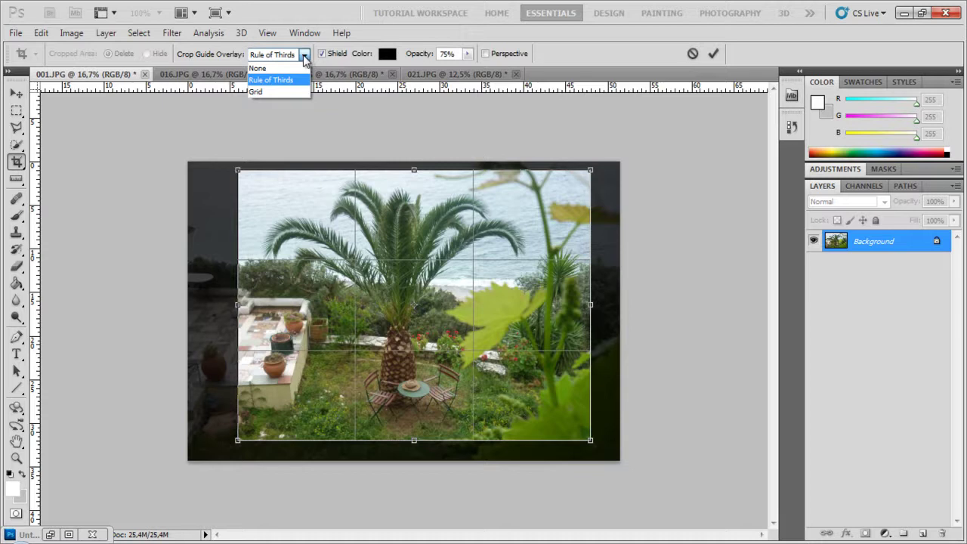
{"action": "left_click", "coordinate": [280, 92]}
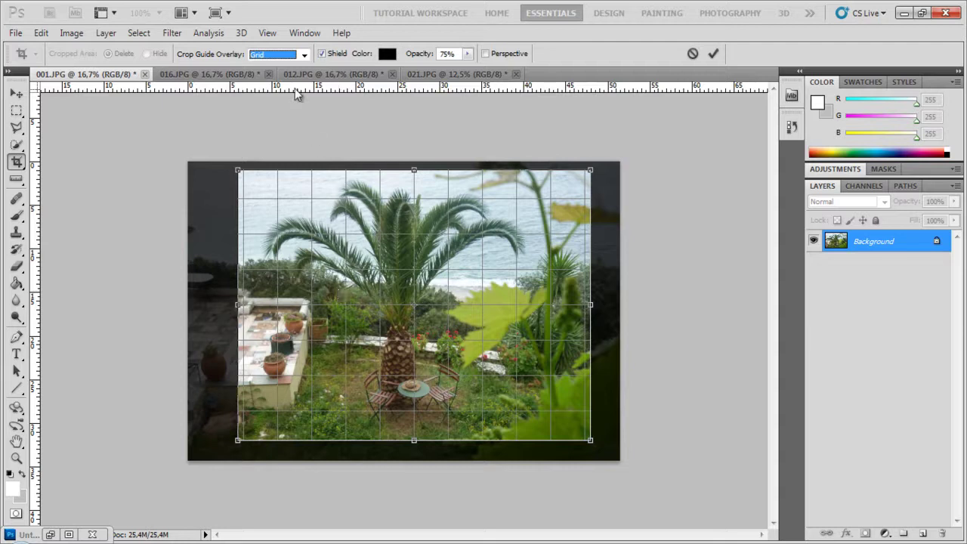
{"action": "left_click", "coordinate": [302, 56]}
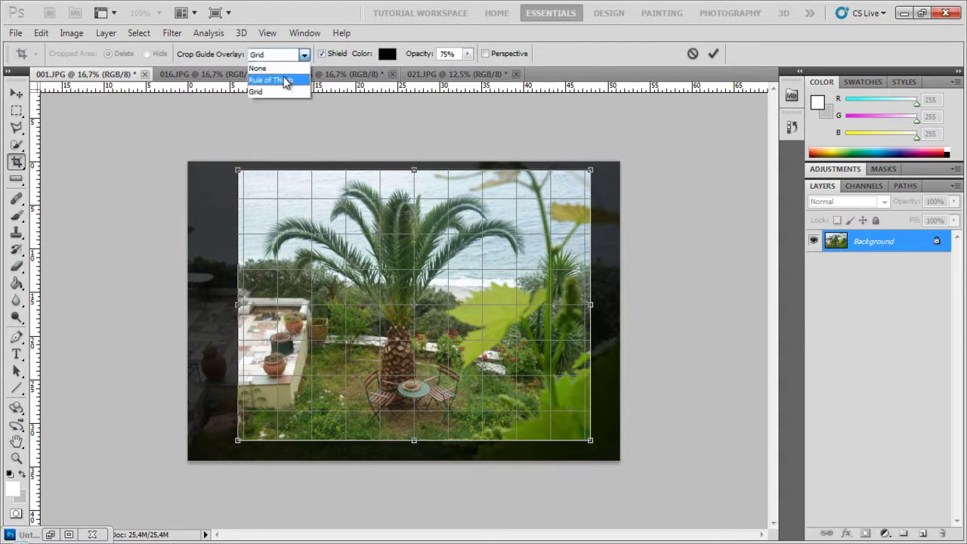
{"action": "left_click", "coordinate": [285, 82]}
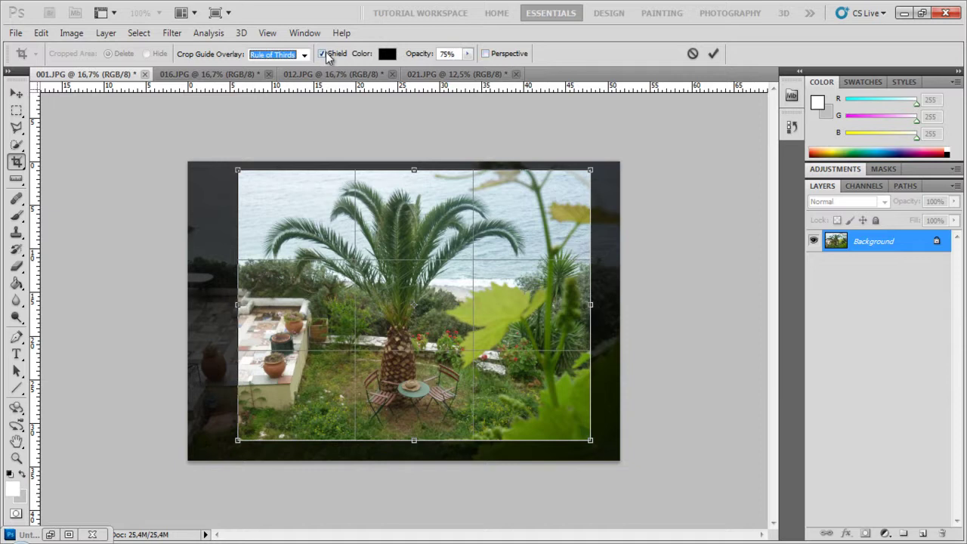
Step: Turn the crop shield off and on again, and try out its opacity, ending at 75%
{"action": "left_click", "coordinate": [322, 54]}
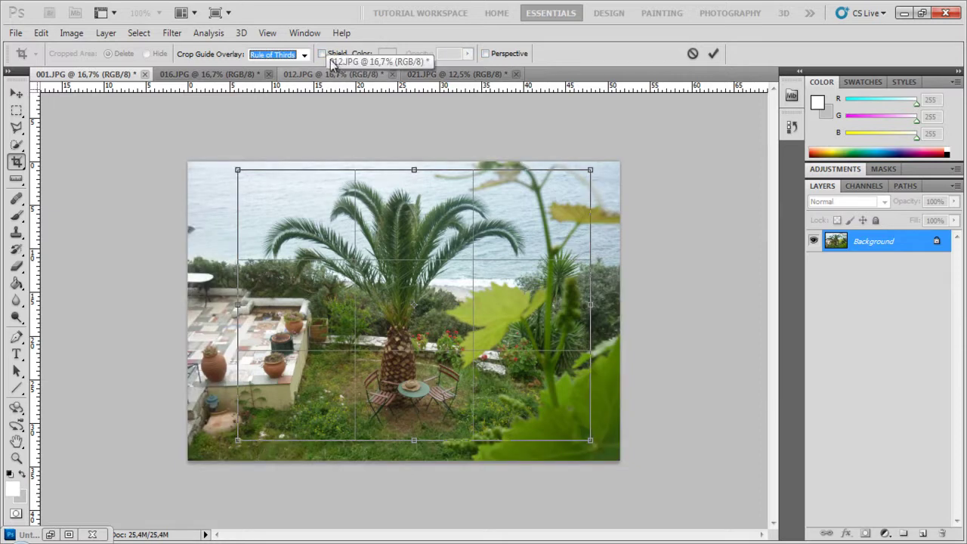
{"action": "left_click", "coordinate": [322, 53]}
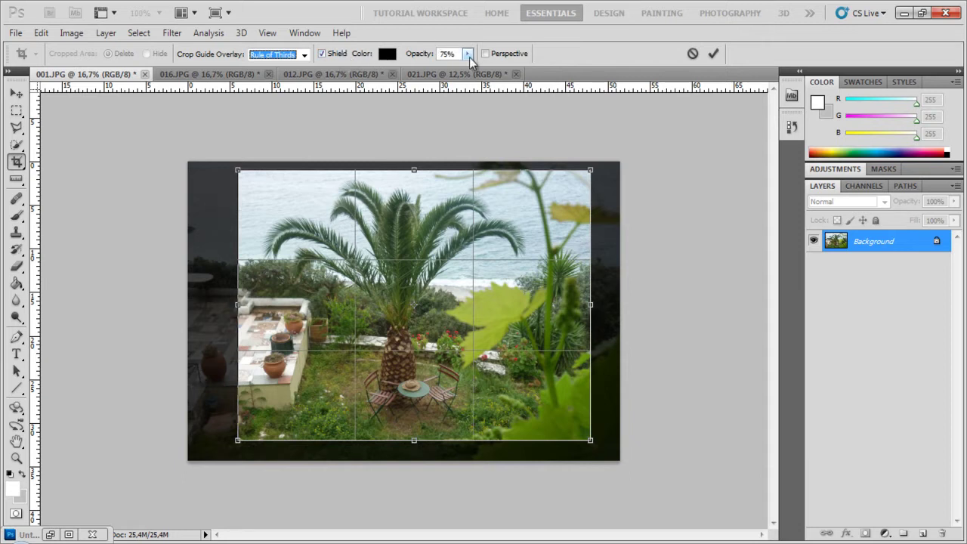
{"action": "left_click", "coordinate": [468, 54]}
{"action": "left_click_drag", "start_coordinate": [469, 69], "coordinate": [435, 73]}
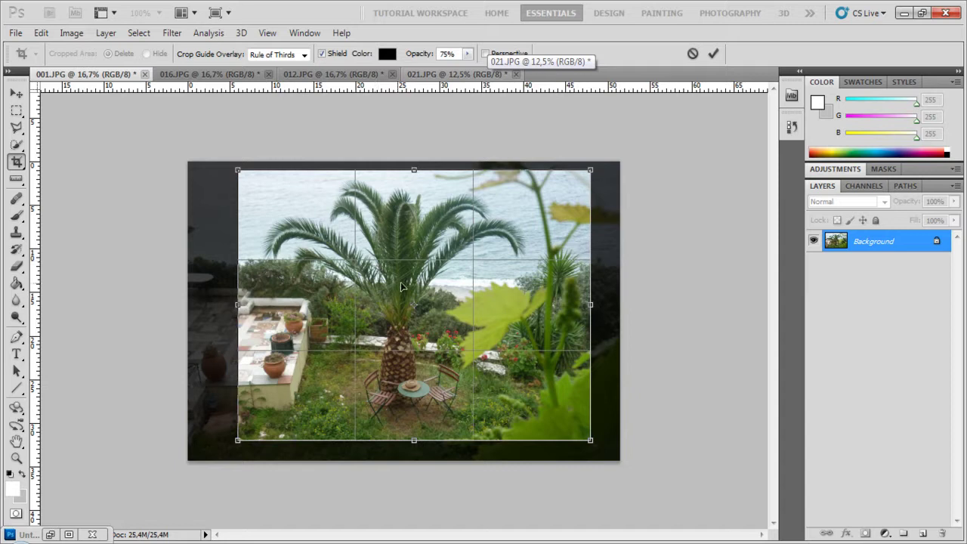
Step: Apply the crop to the palm tree photo
{"action": "right_click", "coordinate": [463, 306]}
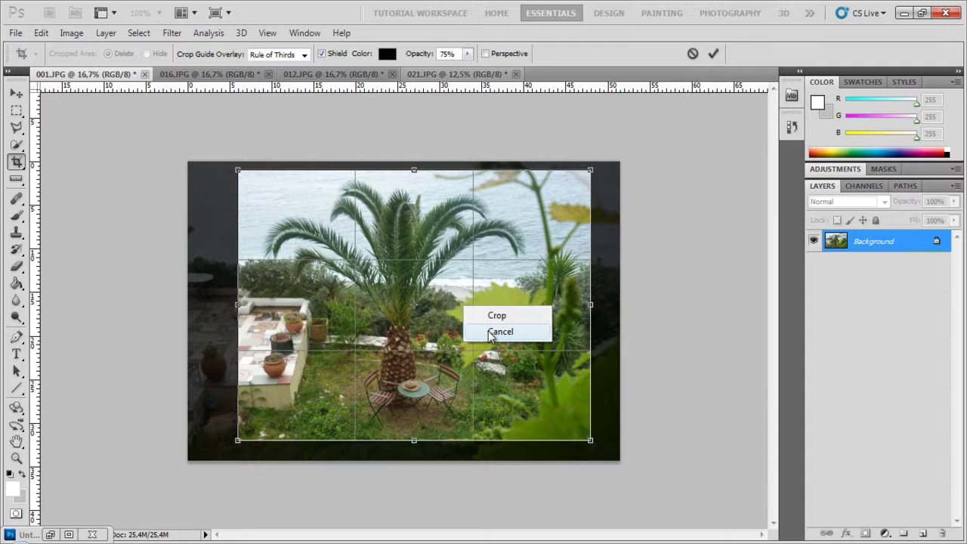
{"action": "left_click", "coordinate": [490, 319]}
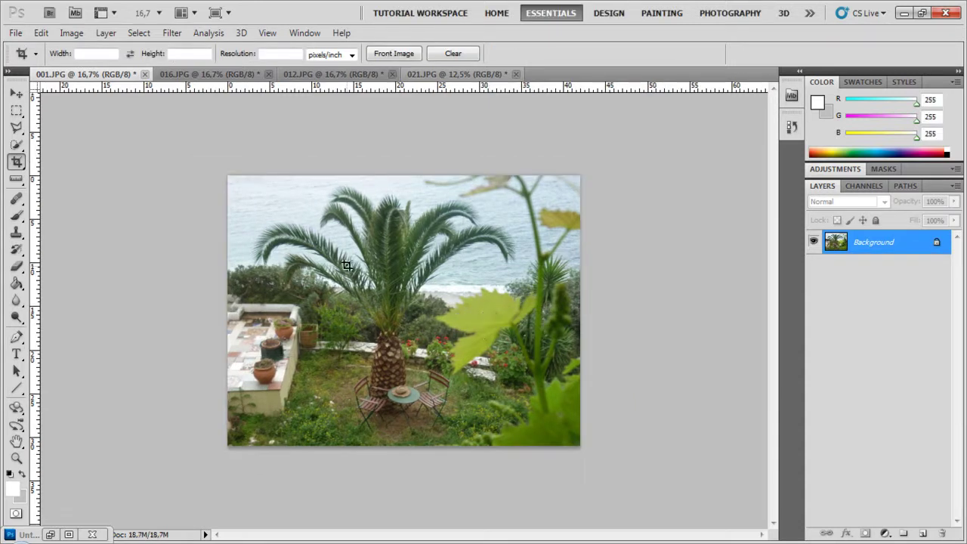
Step: Crop 016.JPG tightly around the cross on the chapel roof, rotating the crop frame slightly clockwise so the cross stands upright
{"action": "left_click", "coordinate": [212, 74]}
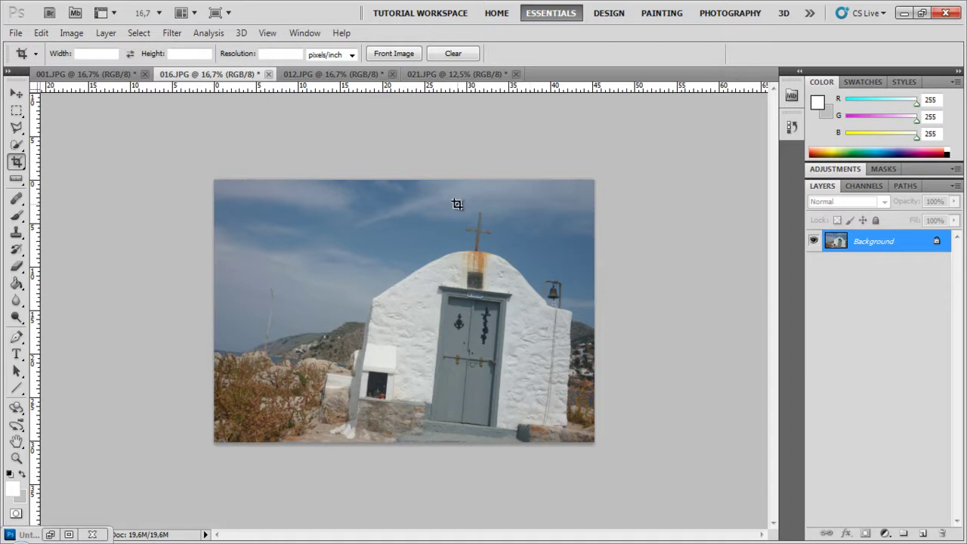
{"action": "left_click_drag", "start_coordinate": [457, 204], "coordinate": [502, 263]}
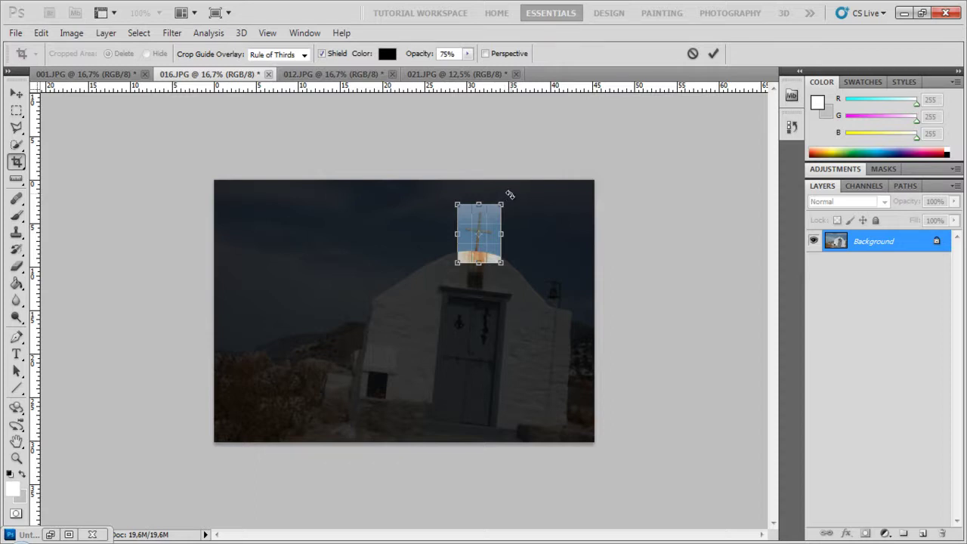
{"action": "mouse_move", "coordinate": [511, 196]}
{"action": "left_mouse_down"}
{"action": "mouse_move", "coordinate": [518, 205]}
{"action": "mouse_move", "coordinate": [522, 192]}
{"action": "left_mouse_up"}
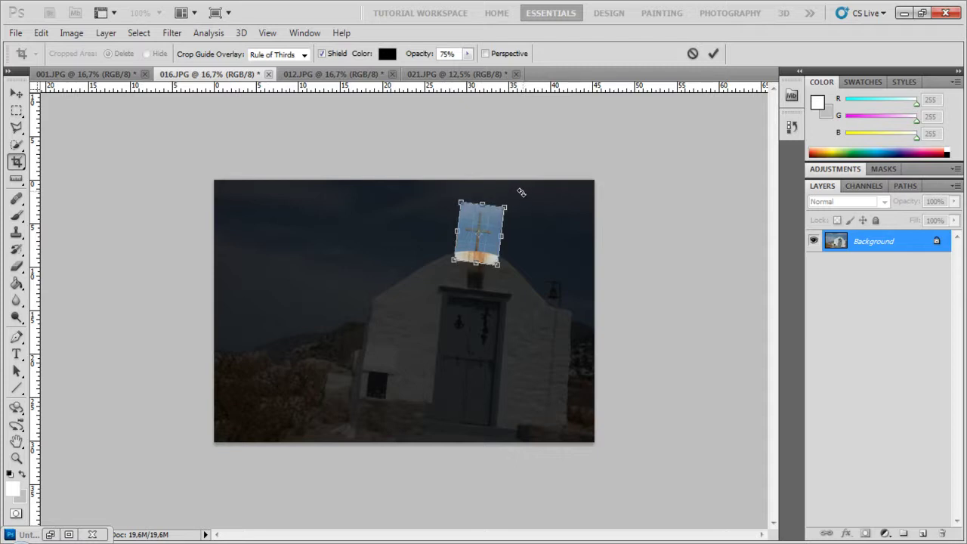
{"action": "left_click_drag", "start_coordinate": [521, 194], "coordinate": [522, 194]}
{"action": "right_click", "coordinate": [492, 237]}
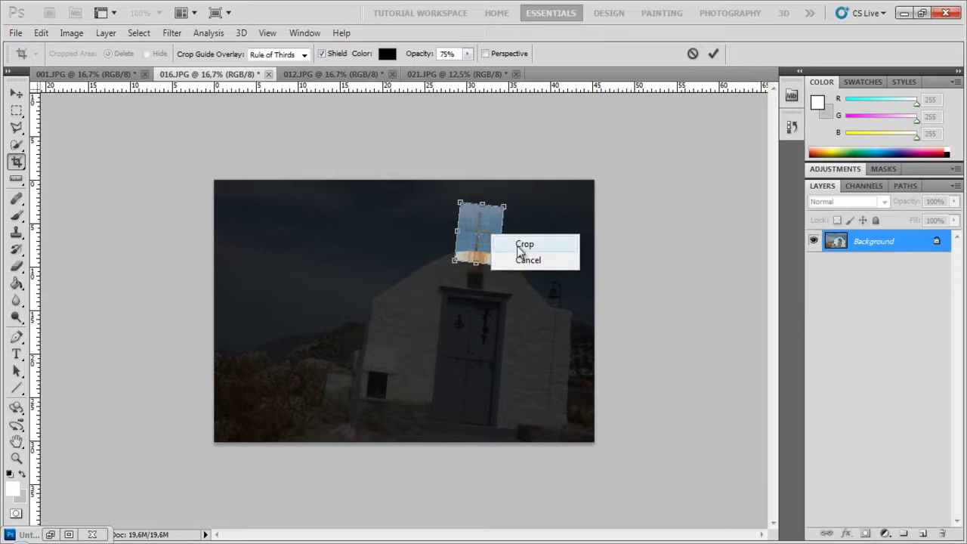
{"action": "left_click", "coordinate": [518, 246]}
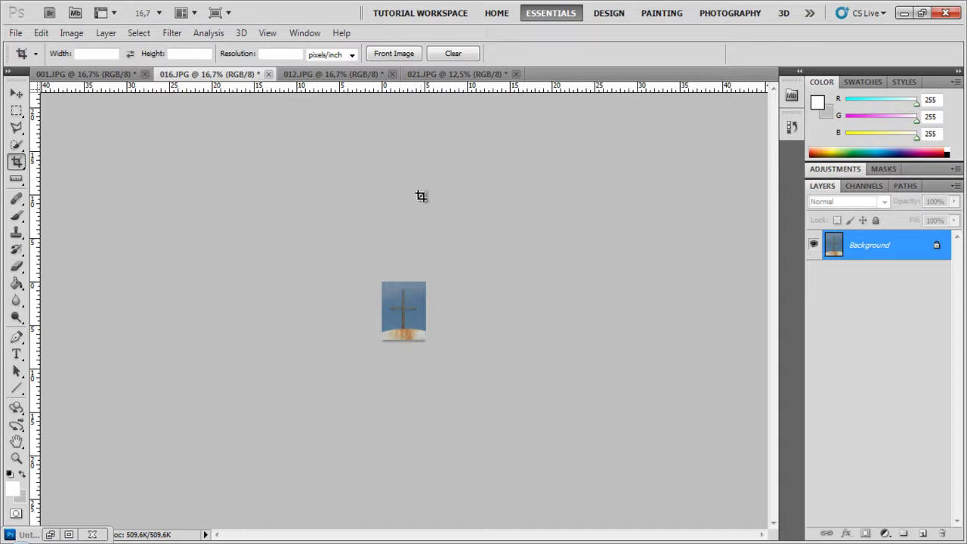
Step: Straighten 012.JPG with the Ruler tool by measuring along the shoreline from one side of the photo to the other
{"action": "left_click", "coordinate": [356, 76]}
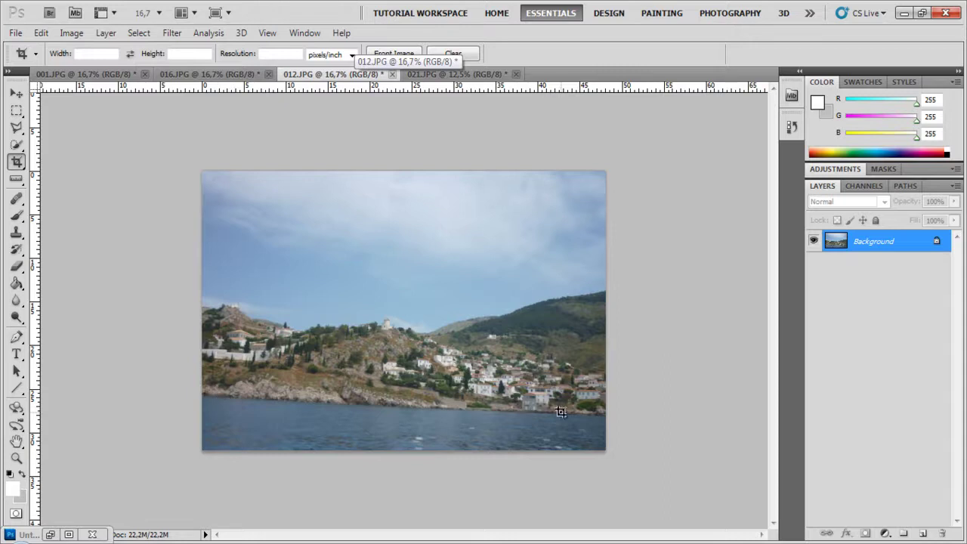
{"action": "left_click", "coordinate": [17, 180]}
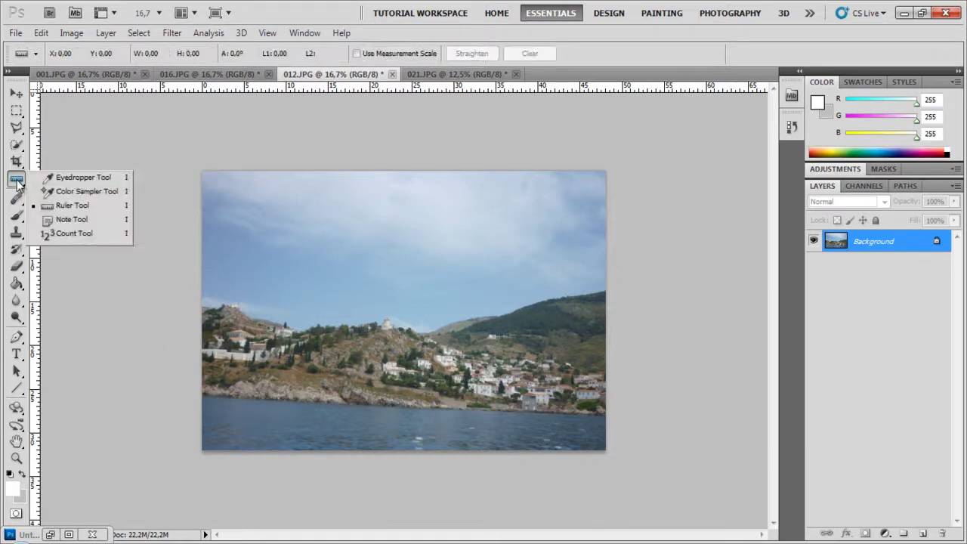
{"action": "left_click", "coordinate": [57, 206]}
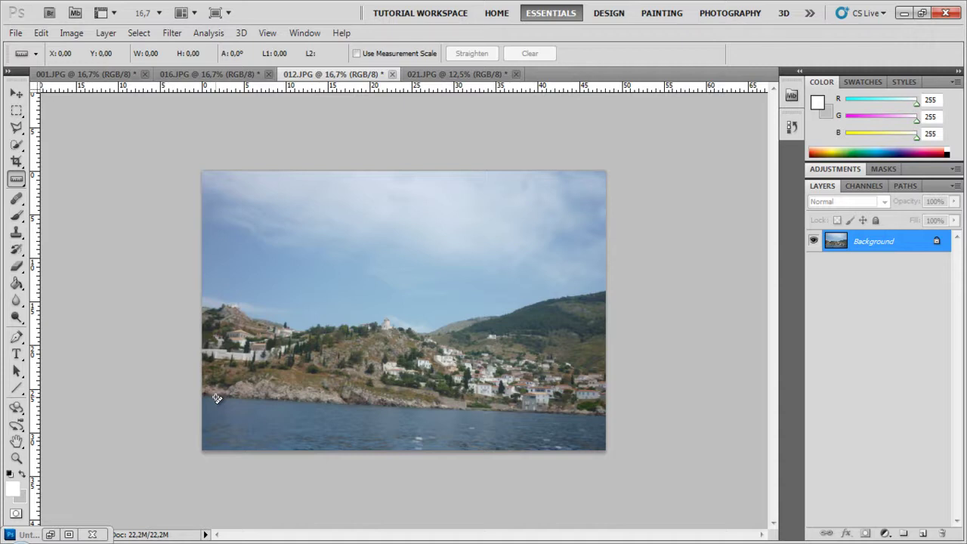
{"action": "left_click_drag", "start_coordinate": [217, 398], "coordinate": [568, 415]}
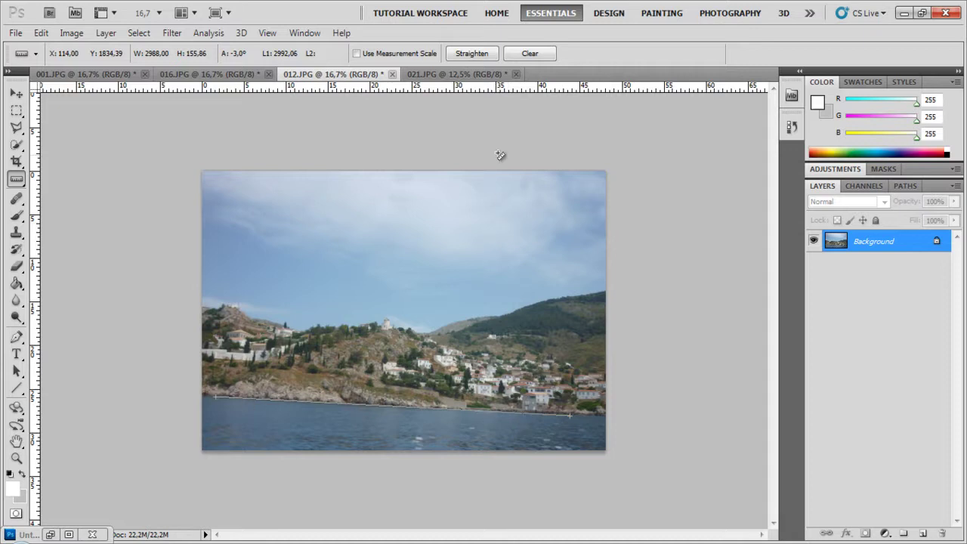
{"action": "left_click", "coordinate": [471, 54]}
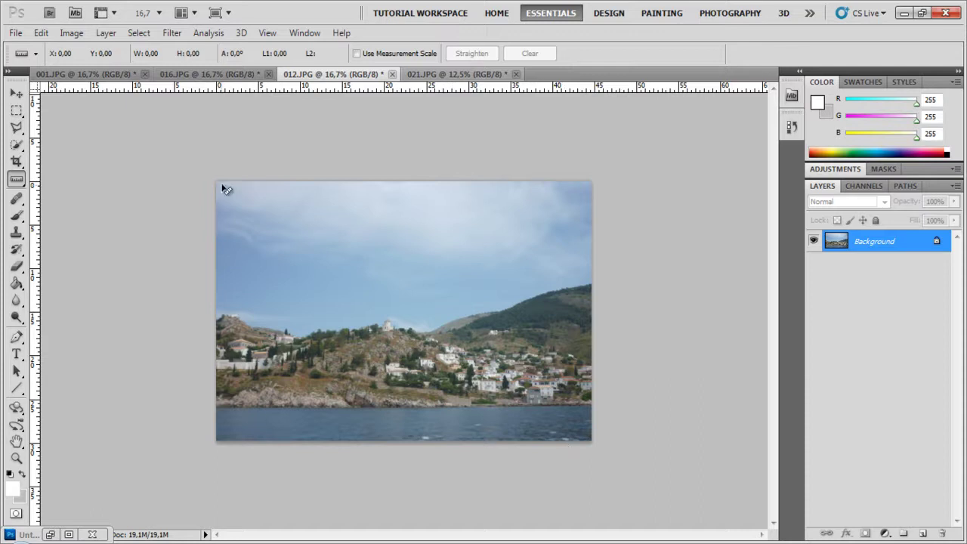
Step: Step 012.JPG back in its history to the last Rotate Canvas, reset the foreground and background colours to default, and restore the final Crop state
{"action": "left_click", "coordinate": [790, 129]}
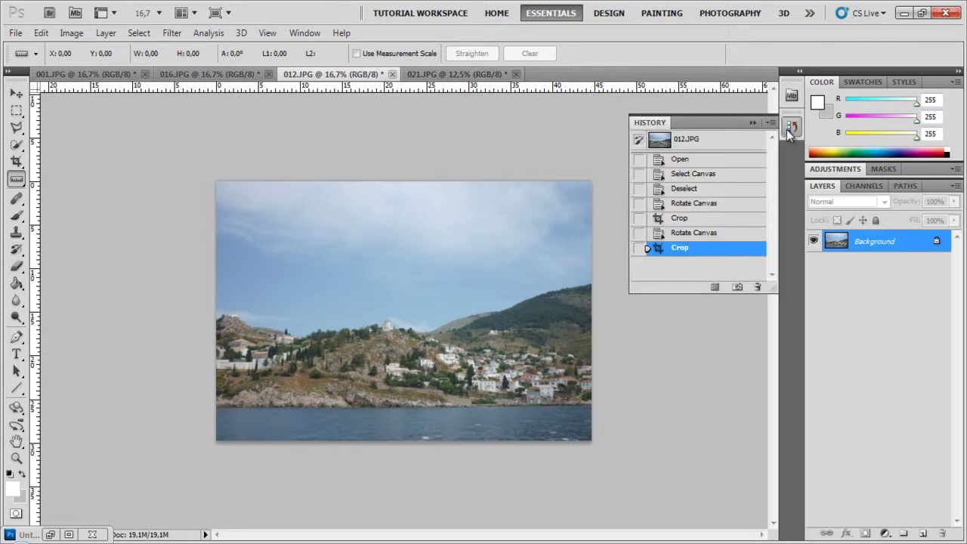
{"action": "left_click", "coordinate": [678, 235]}
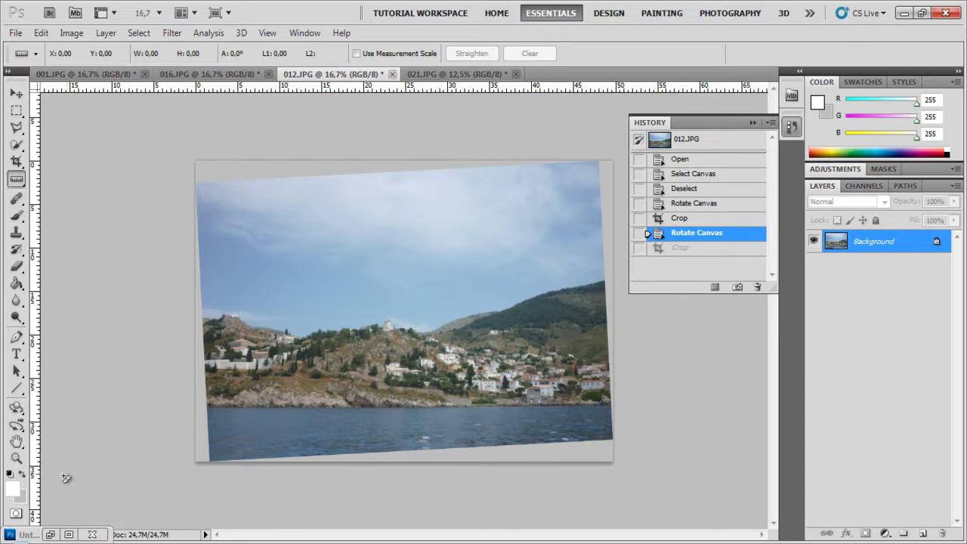
{"action": "left_click", "coordinate": [9, 473]}
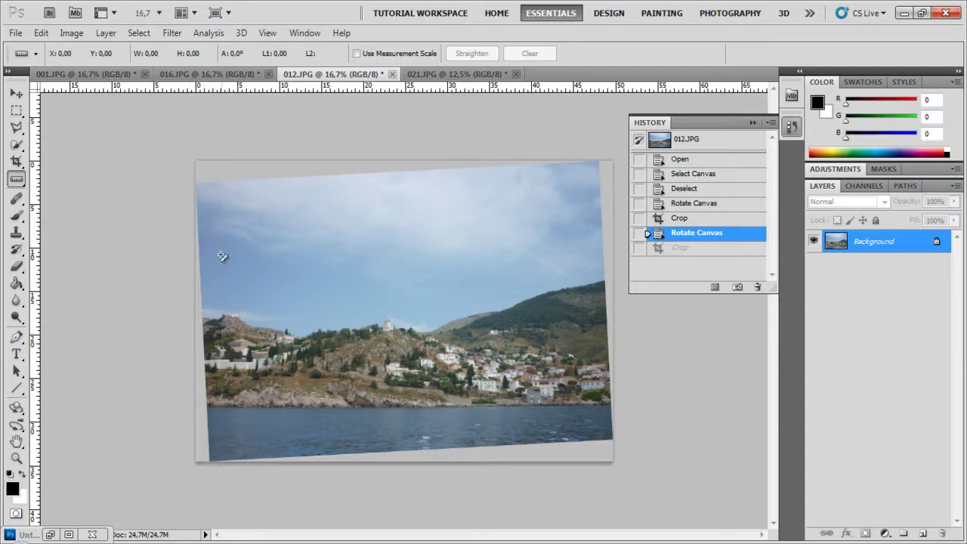
{"action": "left_click", "coordinate": [727, 248]}
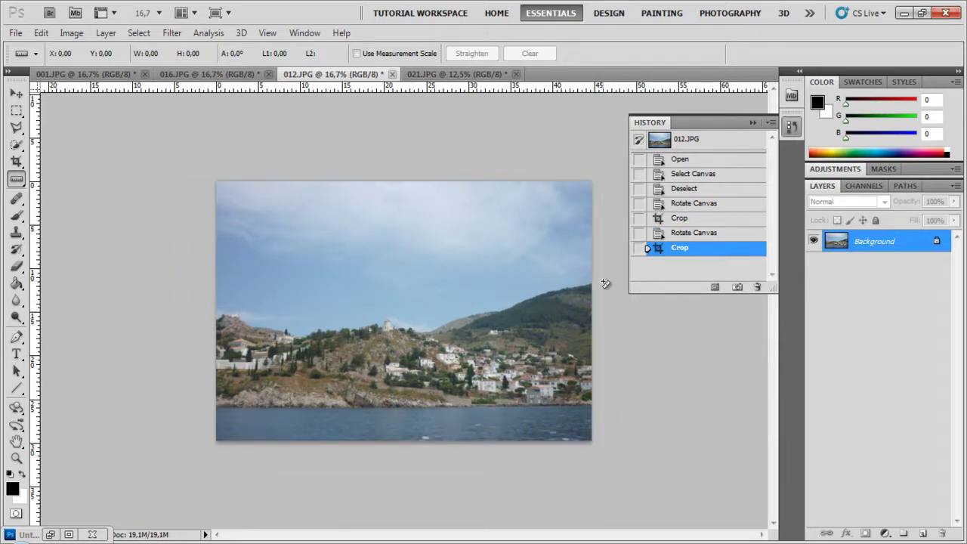
Step: Collapse the History panel, switch to 021.JPG and rotate the upside-down boat photo by 180°
{"action": "left_click", "coordinate": [791, 127]}
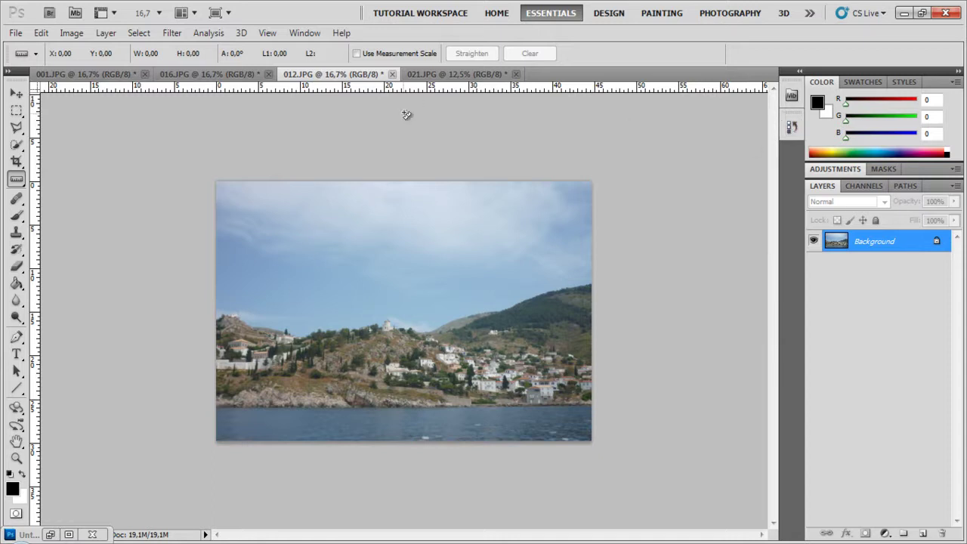
{"action": "left_click", "coordinate": [420, 74]}
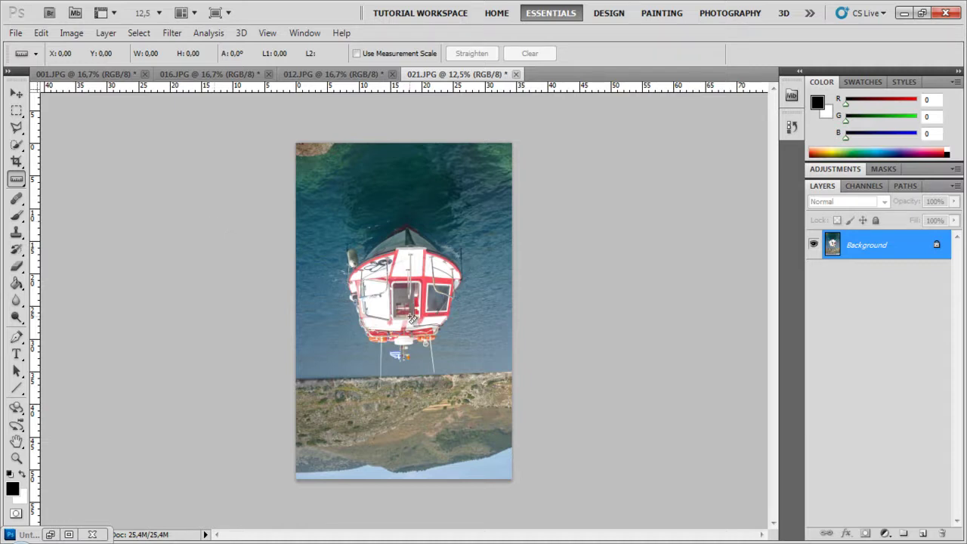
{"action": "left_click", "coordinate": [71, 33]}
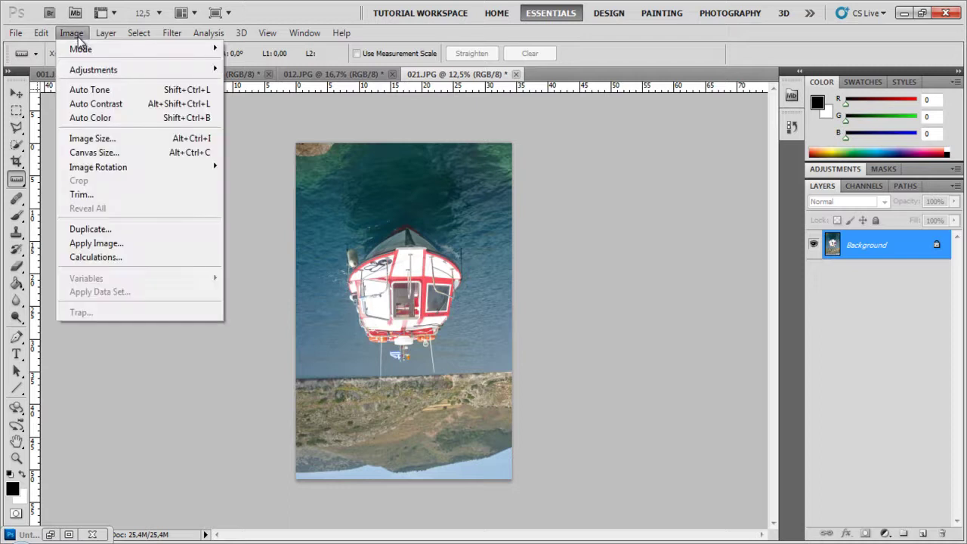
{"action": "mouse_move", "coordinate": [187, 167]}
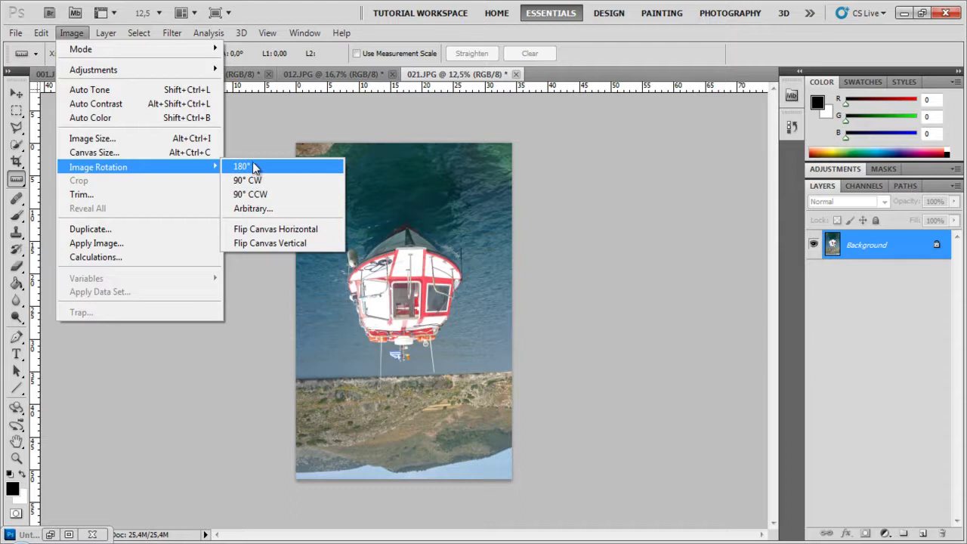
{"action": "left_click", "coordinate": [255, 169]}
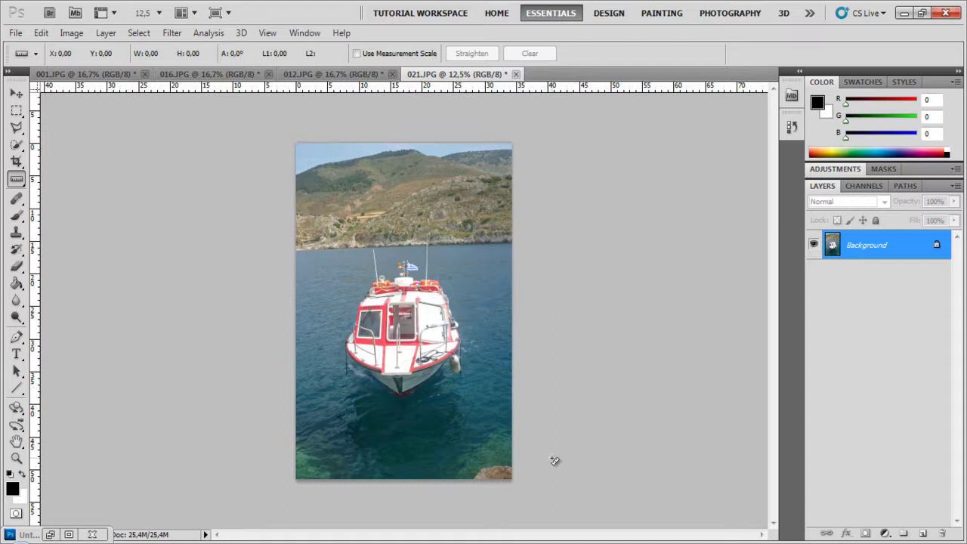
Step: Restore the Untitled-1 window as a floating window and run Crop and Straighten Photos on its four-photo composite
{"action": "left_click", "coordinate": [68, 534]}
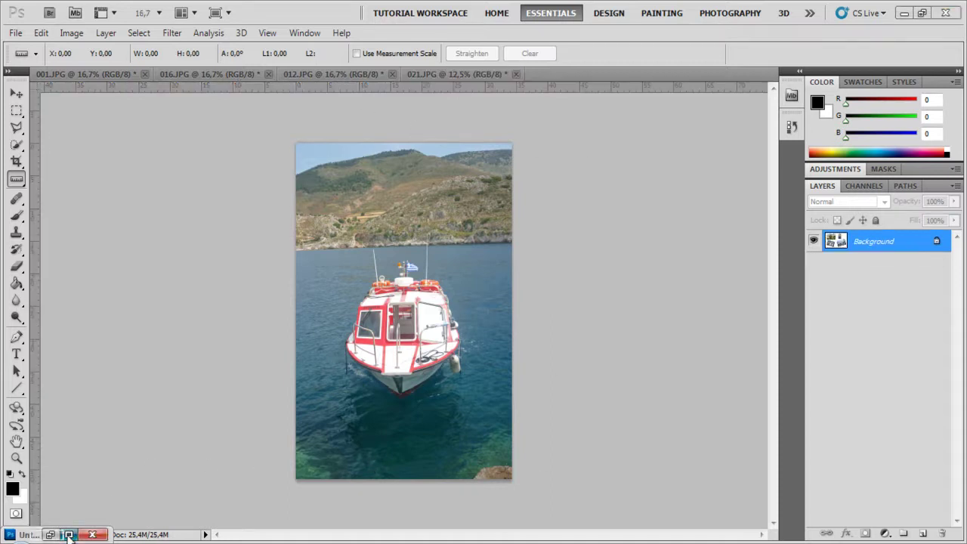
{"action": "left_click", "coordinate": [68, 534]}
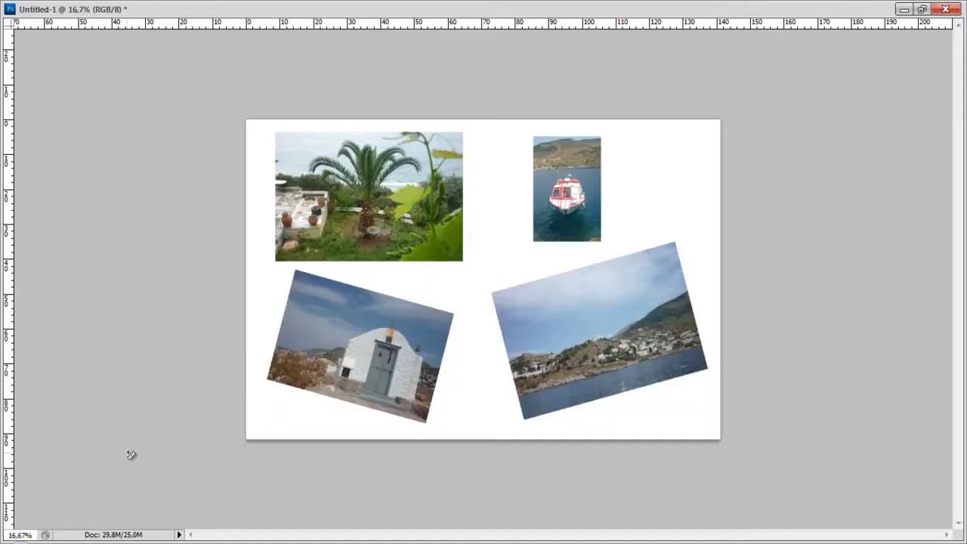
{"action": "left_click", "coordinate": [922, 9]}
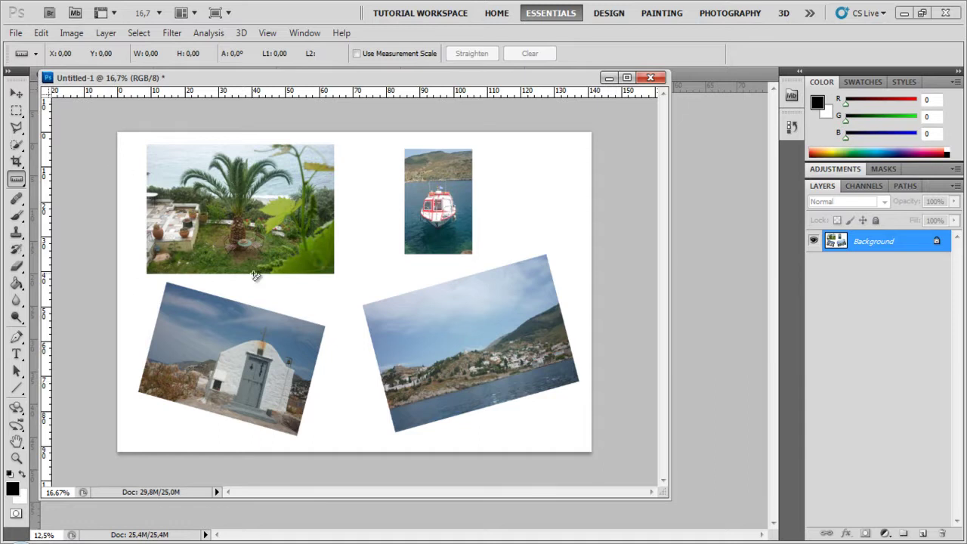
{"action": "left_click", "coordinate": [16, 34]}
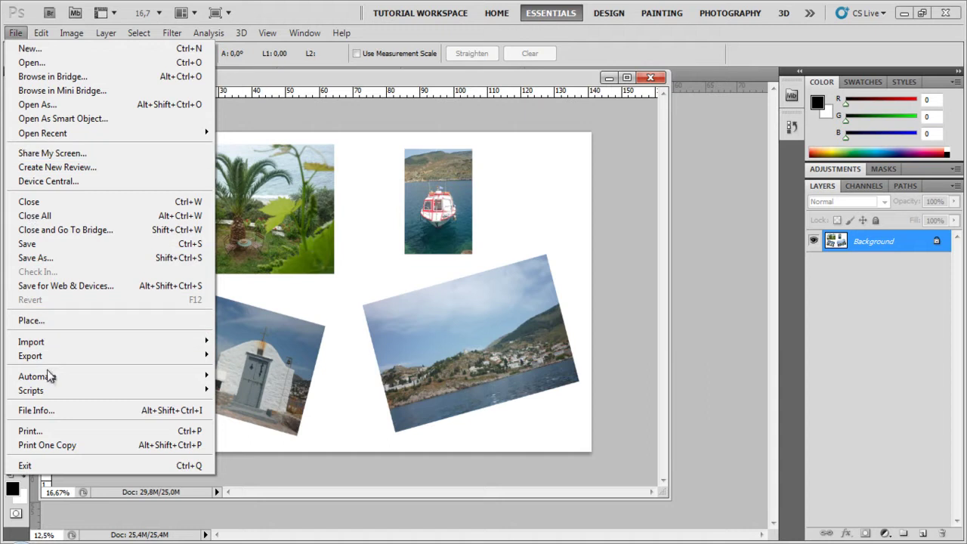
{"action": "mouse_move", "coordinate": [48, 375]}
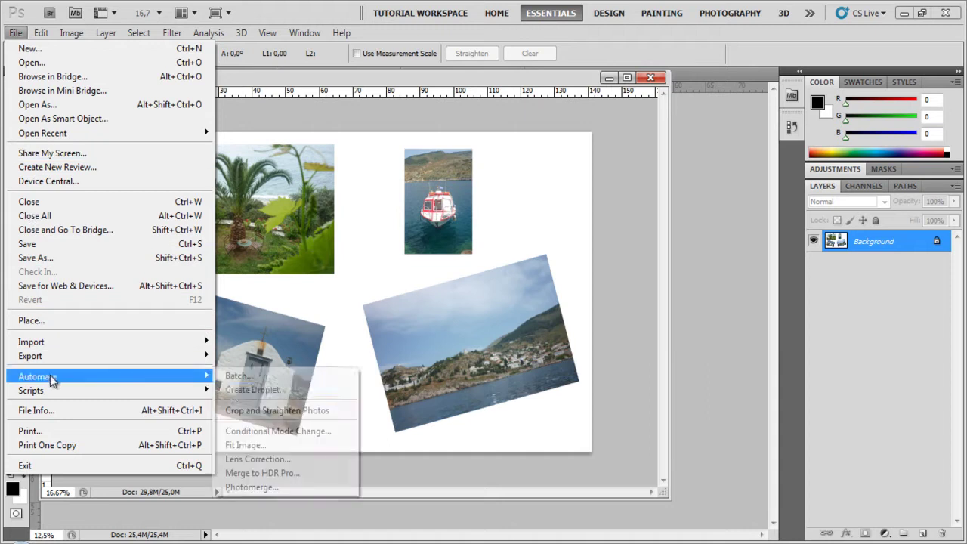
{"action": "left_click", "coordinate": [270, 414]}
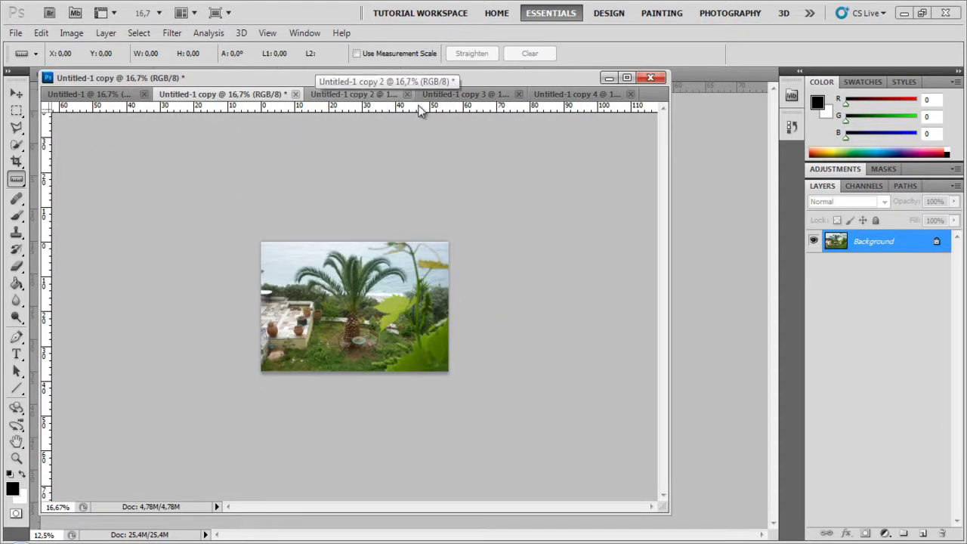
Step: Inspect each of the separated photos from copy 2 to copy 4, return to the Untitled-1 composite and minimise its window
{"action": "left_click", "coordinate": [372, 94]}
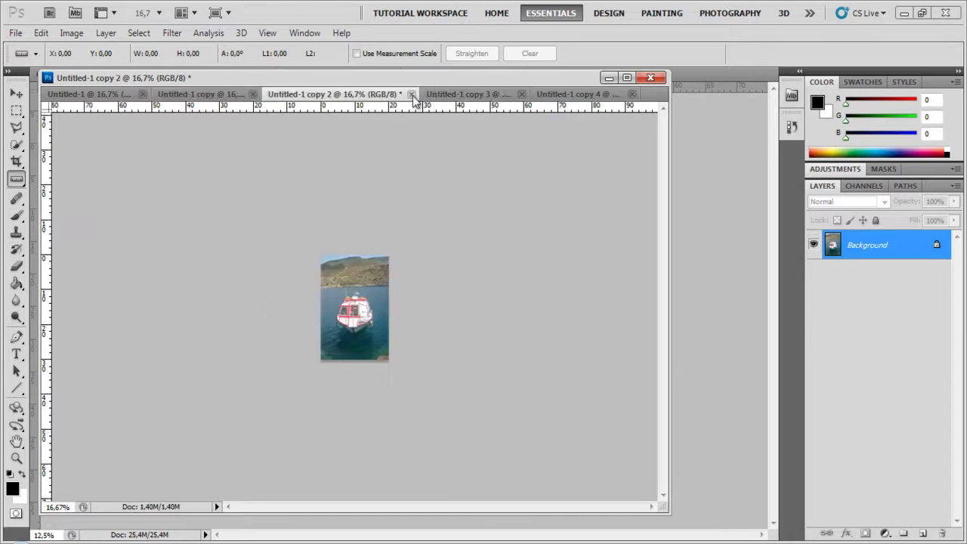
{"action": "left_click", "coordinate": [442, 98]}
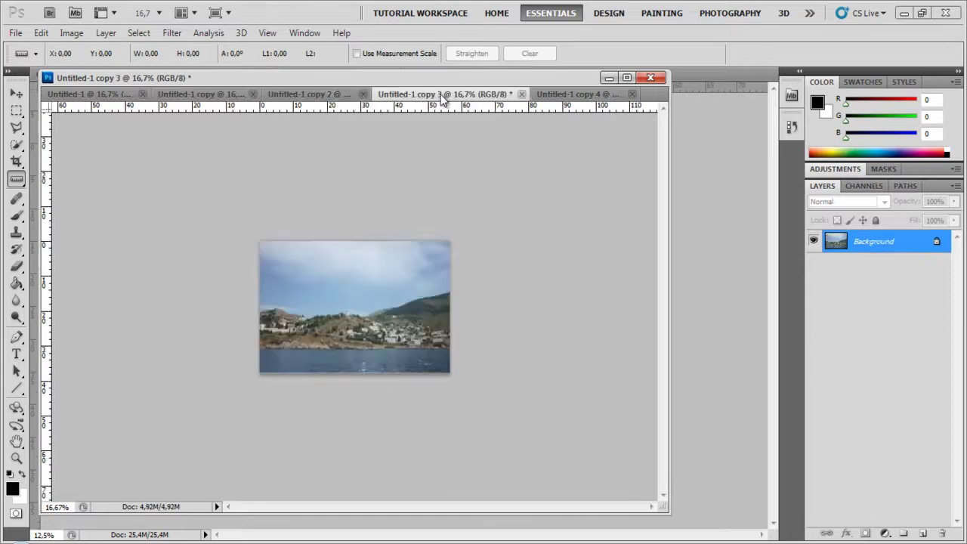
{"action": "left_click", "coordinate": [556, 101]}
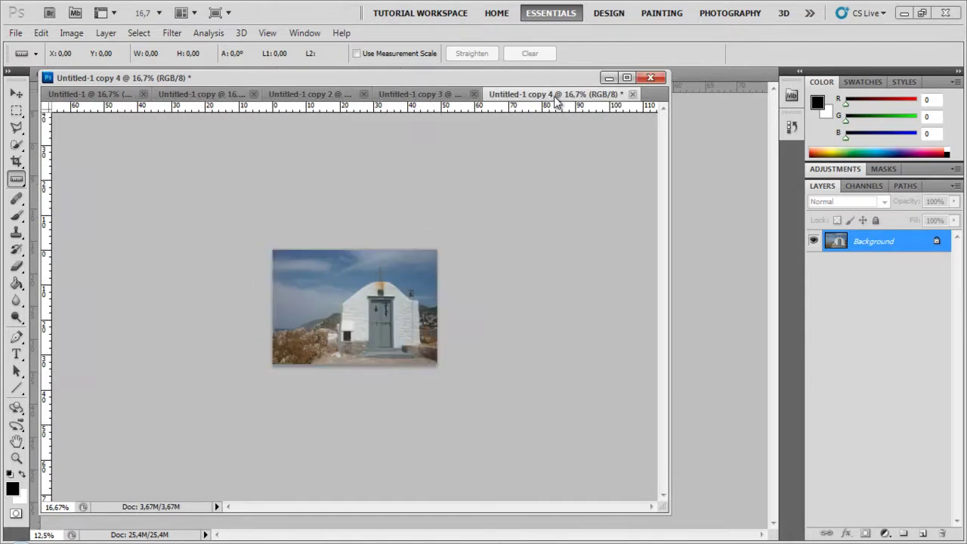
{"action": "left_click", "coordinate": [94, 94]}
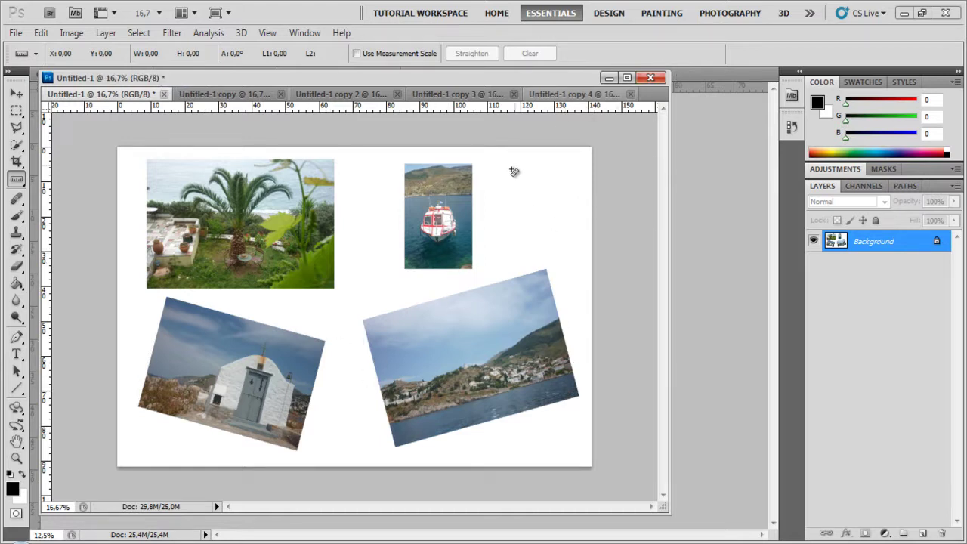
{"action": "left_click", "coordinate": [608, 78]}
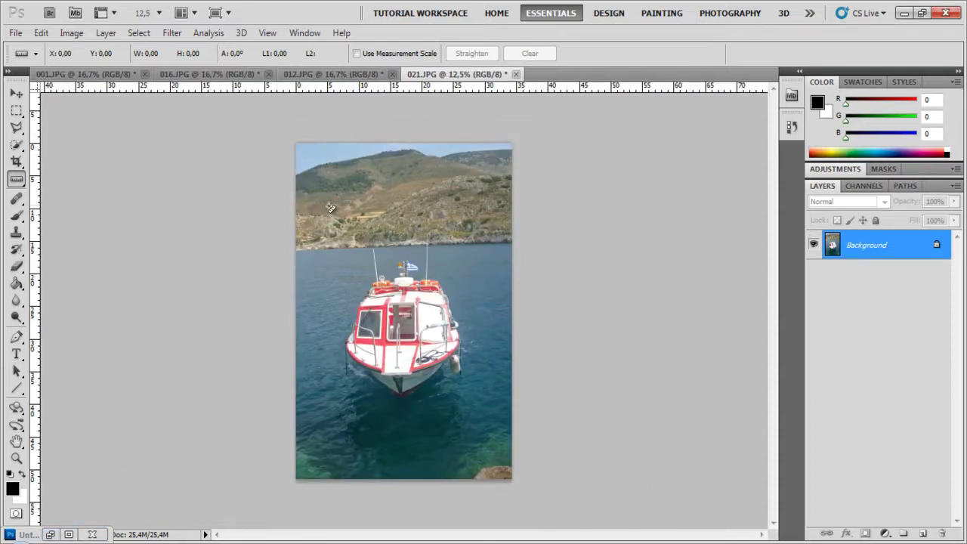
Step: Enlarge the canvas of 021.JPG to 36 cm wide and 53 cm high, centred, with a white canvas extension colour
{"action": "left_click", "coordinate": [74, 33]}
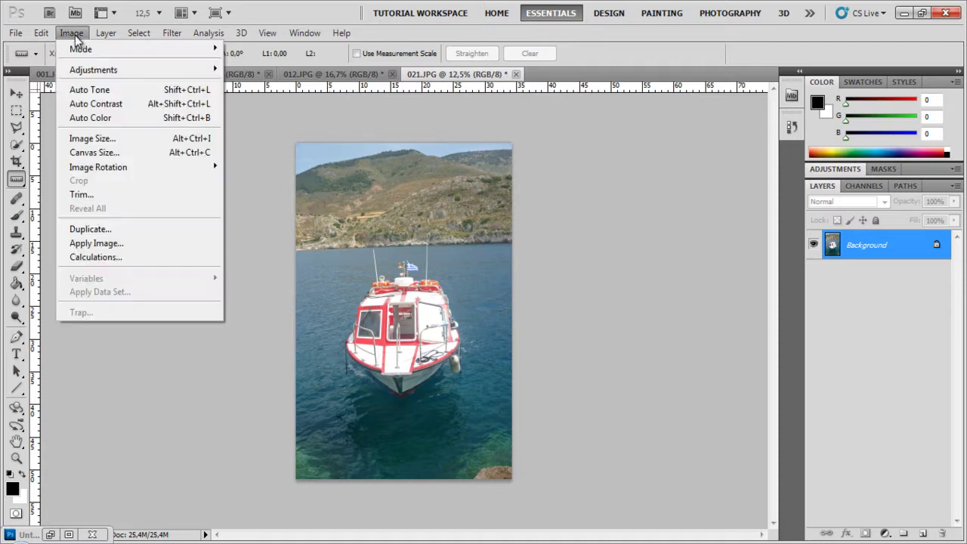
{"action": "left_click", "coordinate": [81, 152]}
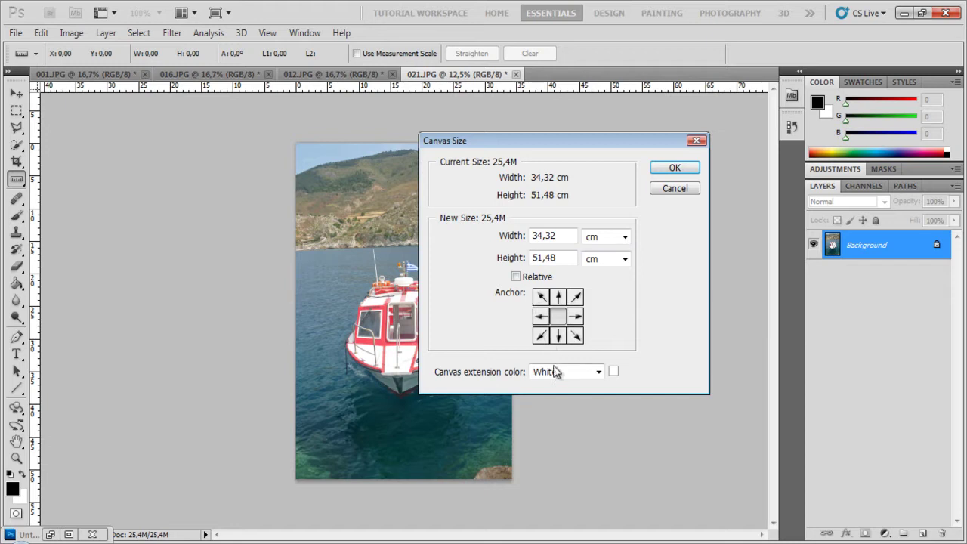
{"action": "left_click", "coordinate": [593, 238]}
{"action": "left_click", "coordinate": [597, 263]}
{"action": "left_click", "coordinate": [596, 239]}
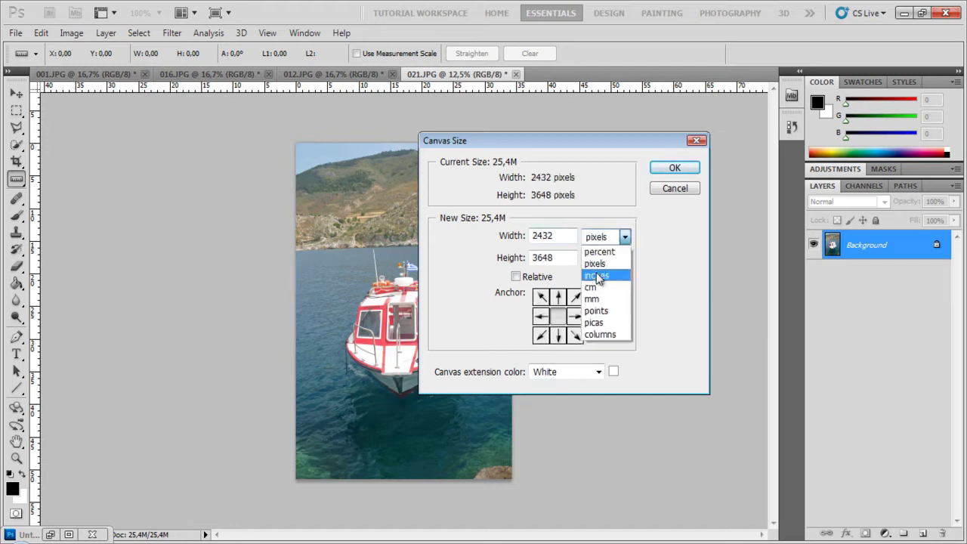
{"action": "left_click", "coordinate": [597, 285]}
{"action": "key", "text": "shift+Tab"}
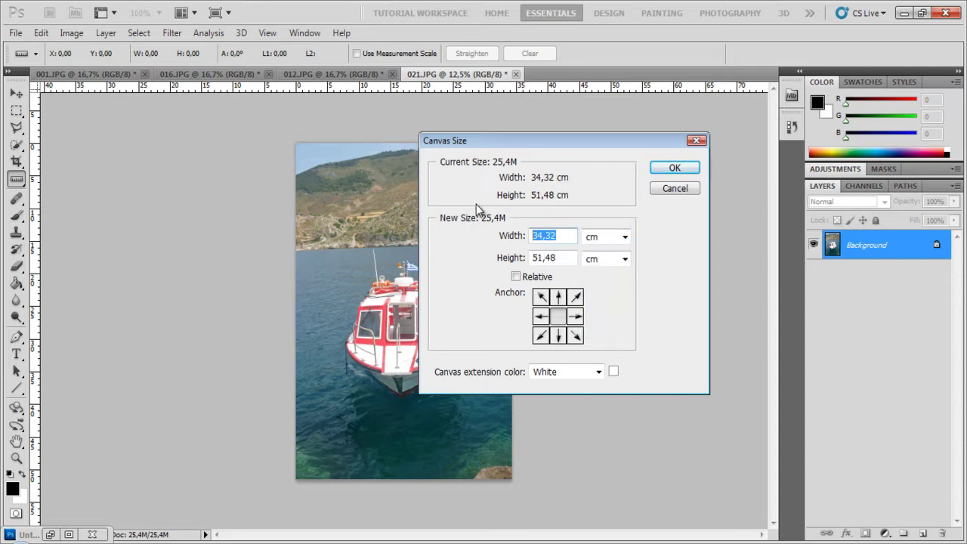
{"action": "type", "text": "36"}
{"action": "key", "text": "Tab"}
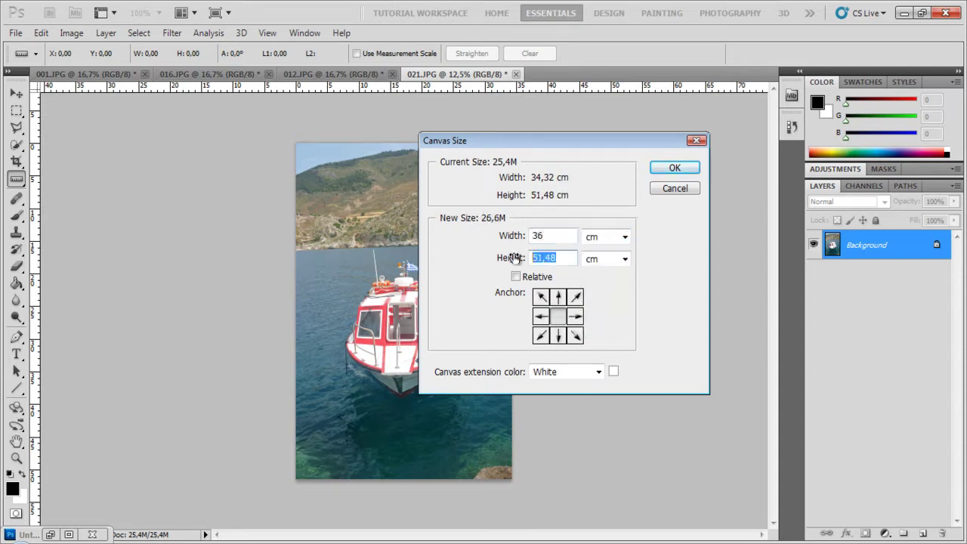
{"action": "type", "text": "53"}
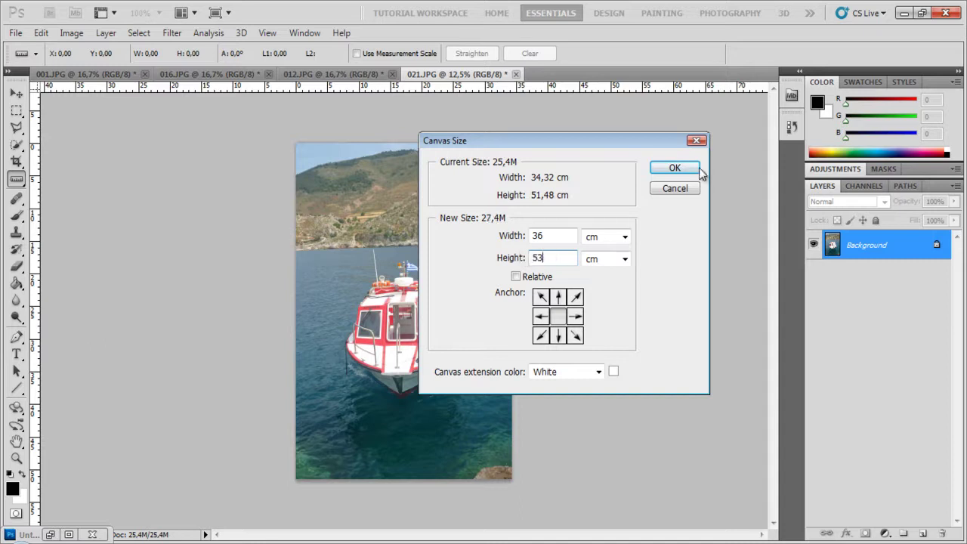
{"action": "left_click", "coordinate": [687, 167]}
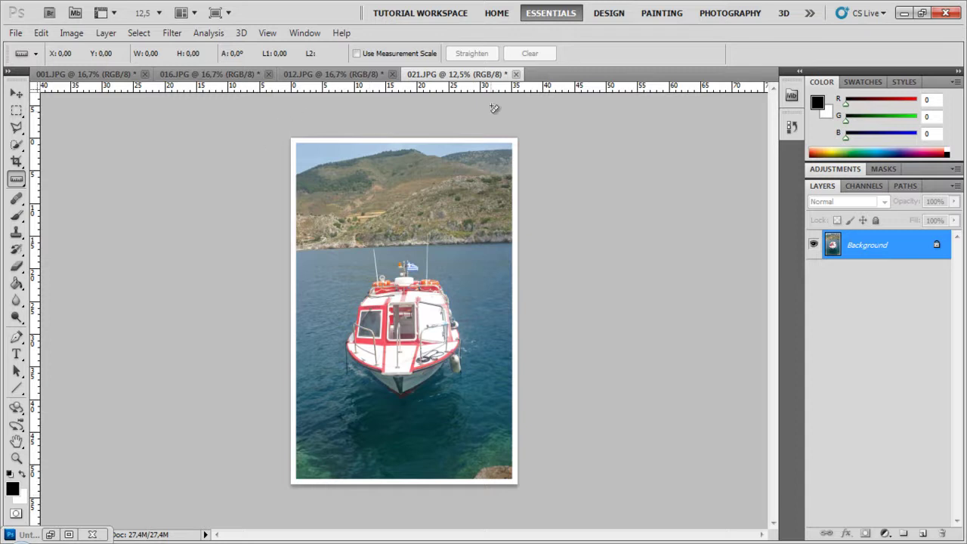
Step: Trim the white border off all four sides of 021.JPG based on the top left pixel colour
{"action": "left_click", "coordinate": [40, 32]}
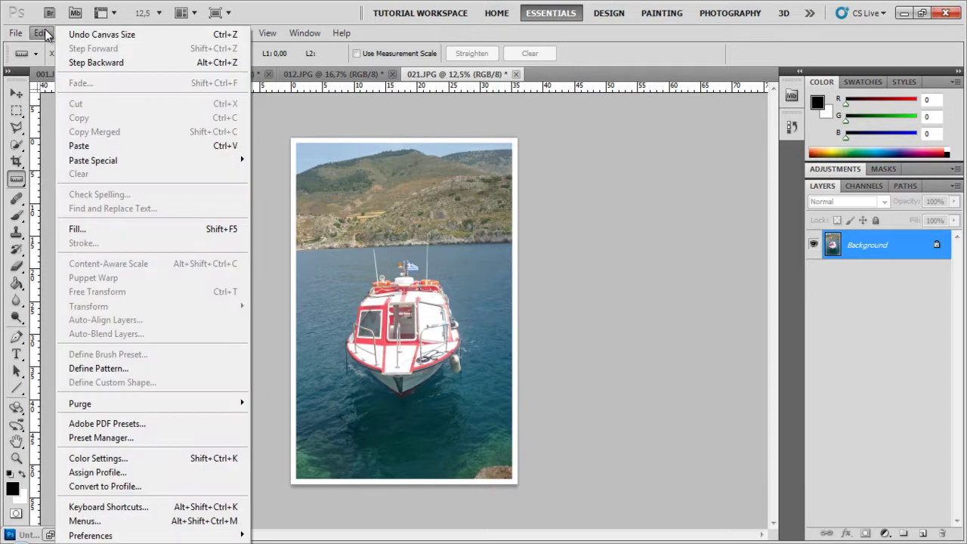
{"action": "left_click", "coordinate": [52, 63]}
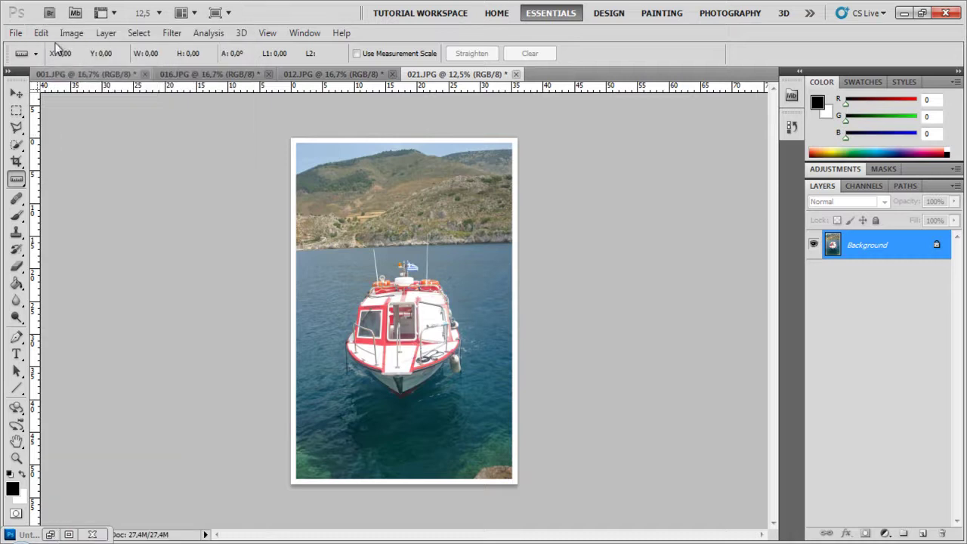
{"action": "left_click", "coordinate": [61, 34]}
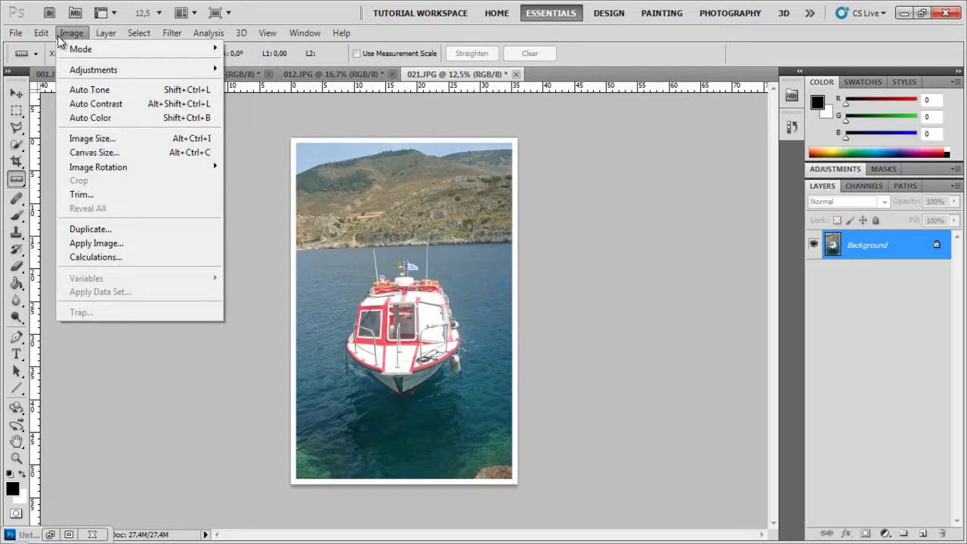
{"action": "left_click", "coordinate": [94, 195]}
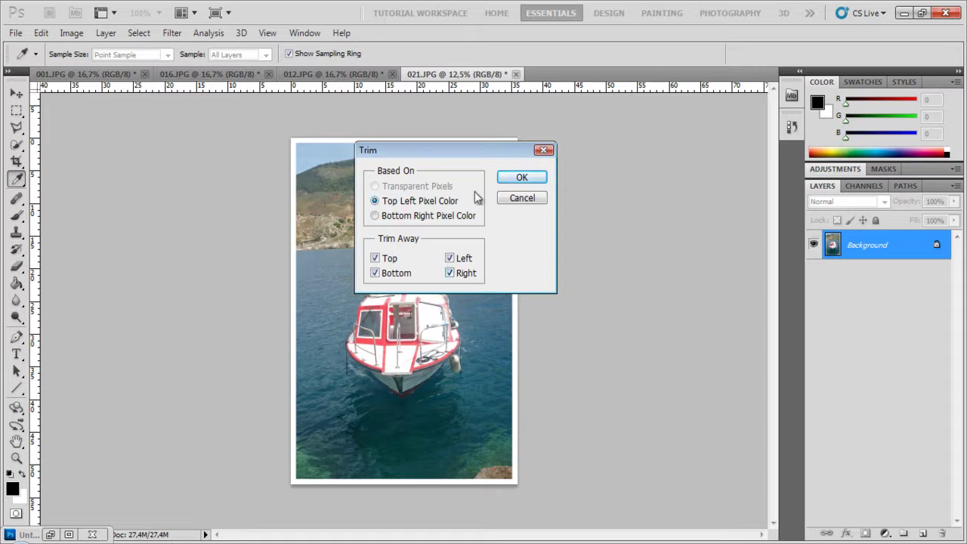
{"action": "left_click", "coordinate": [521, 179]}
{"action": "key", "text": "shift+i"}
{"action": "key", "text": "shift+i"}
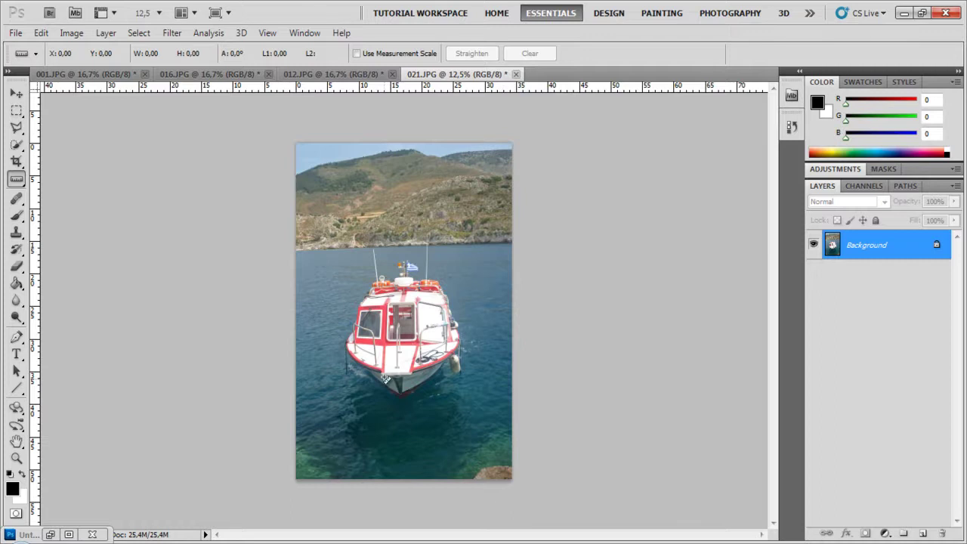
Step: Crop 001.JPG around the palm tree to about 35 by 28 cm, rotating the crop frame very slightly clockwise
{"action": "left_click", "coordinate": [111, 76]}
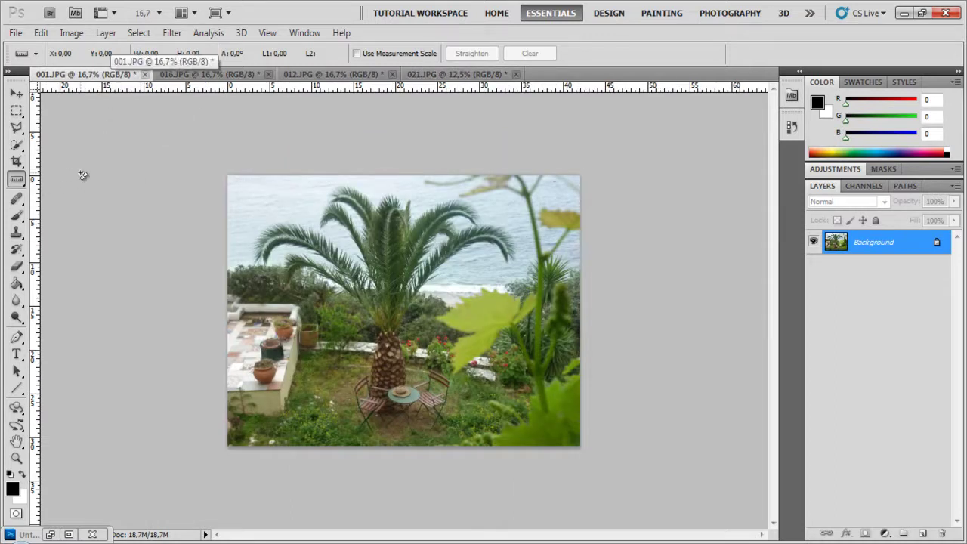
{"action": "key", "text": "c"}
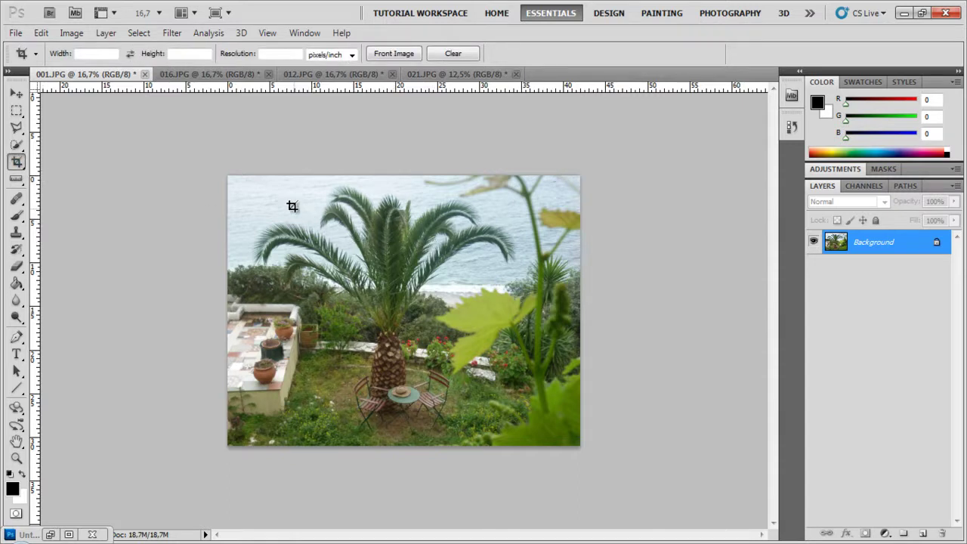
{"action": "left_click_drag", "start_coordinate": [250, 187], "coordinate": [548, 427]}
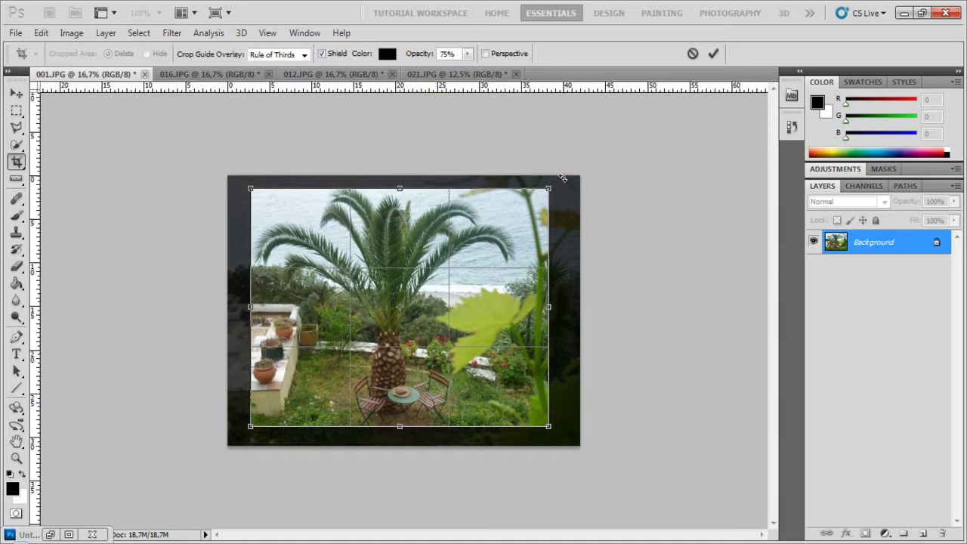
{"action": "mouse_move", "coordinate": [562, 178]}
{"action": "left_mouse_down"}
{"action": "mouse_move", "coordinate": [589, 235]}
{"action": "mouse_move", "coordinate": [584, 168]}
{"action": "mouse_move", "coordinate": [576, 174]}
{"action": "left_mouse_up"}
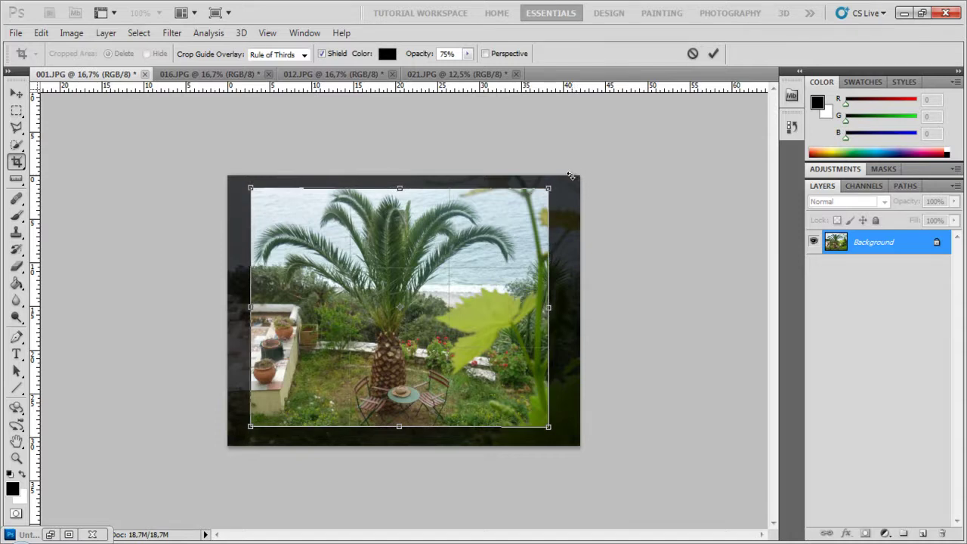
{"action": "left_click_drag", "start_coordinate": [571, 179], "coordinate": [535, 217]}
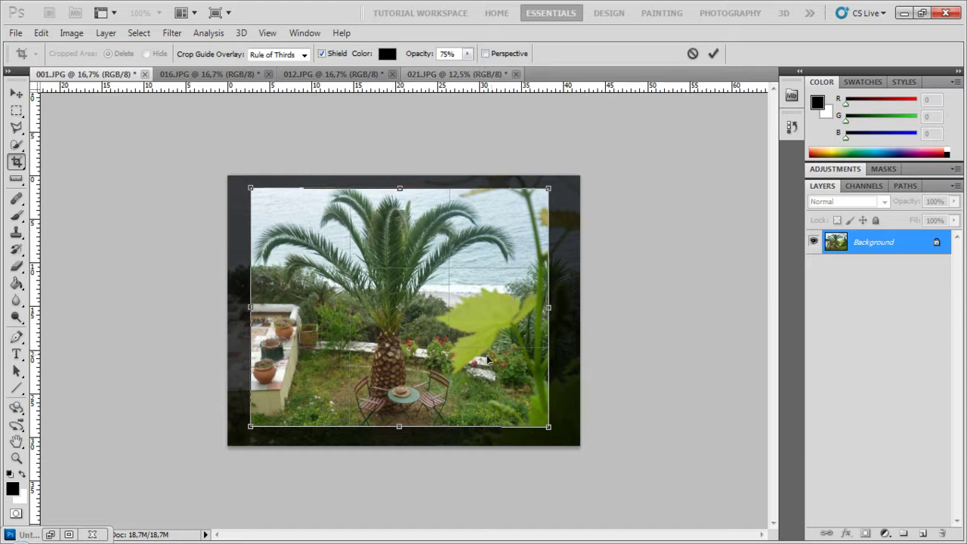
{"action": "right_click", "coordinate": [379, 319]}
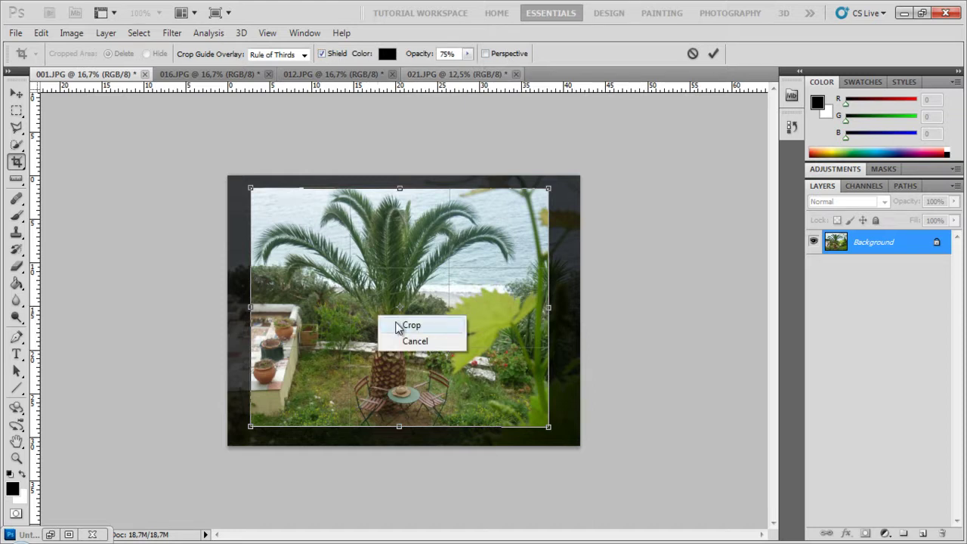
{"action": "left_click", "coordinate": [401, 327]}
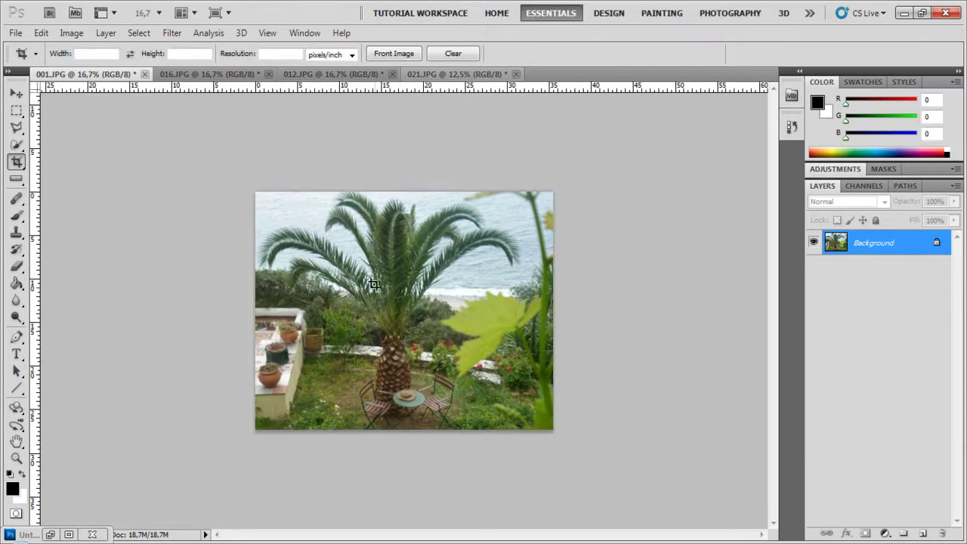